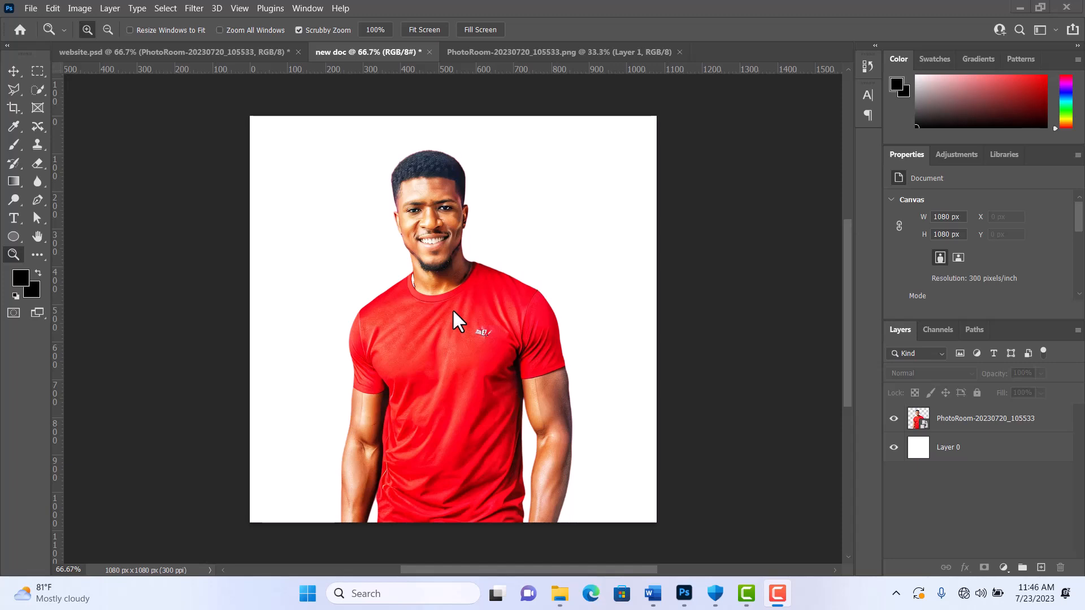
Step: Close the PhotoRoom image and the "new doc" document without saving, leaving only website.psd open
left_click(621, 50)
left_click(679, 50)
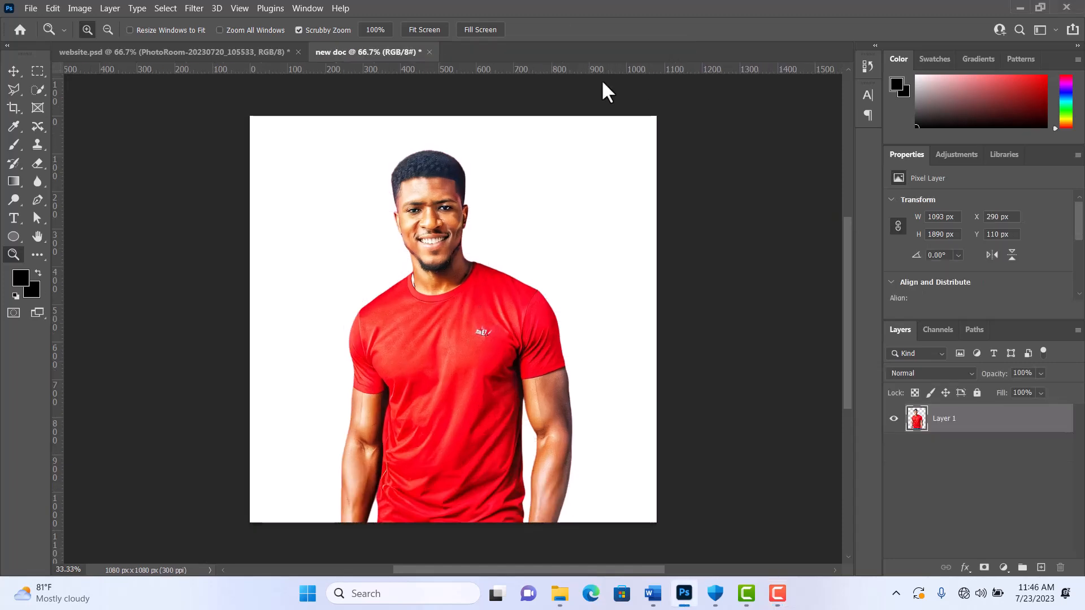
left_click(429, 51)
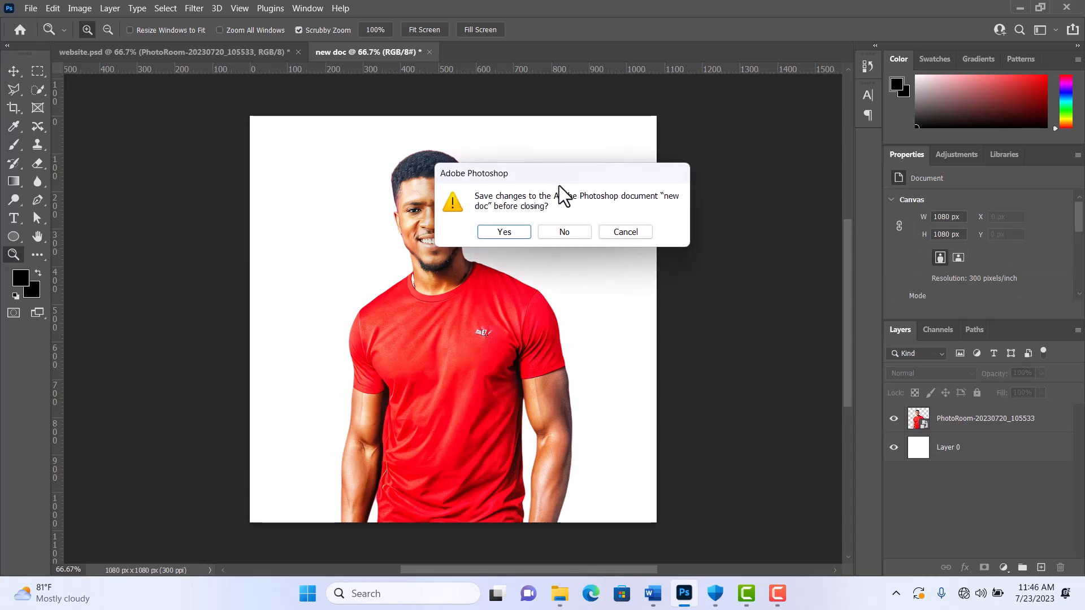
left_click(563, 232)
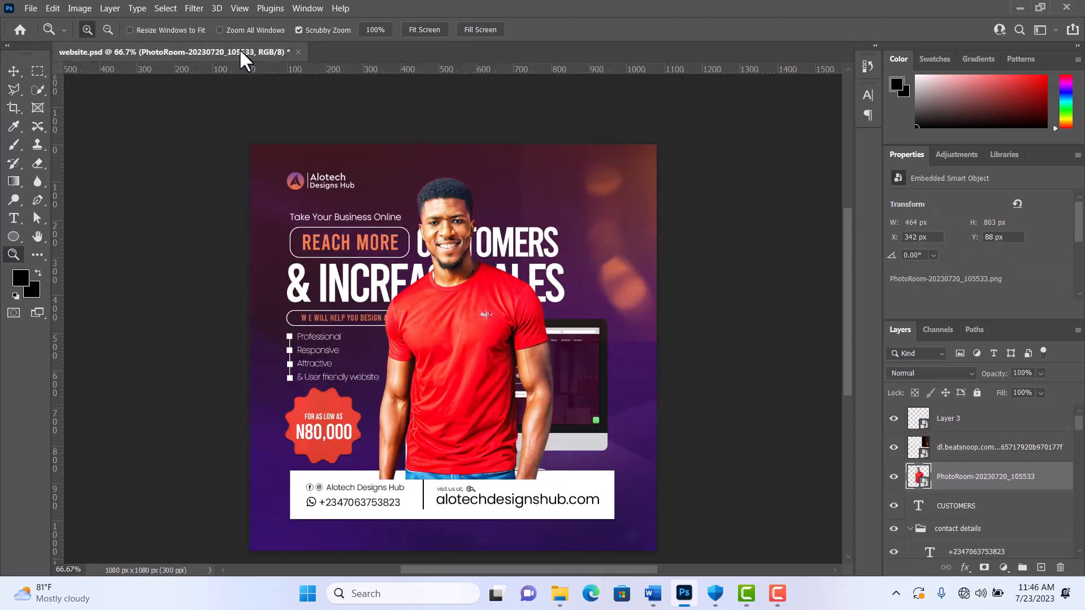
Step: Create a 1080 x 1080 px RGB document named "new" at 300 ppi with a white background
left_click(29, 9)
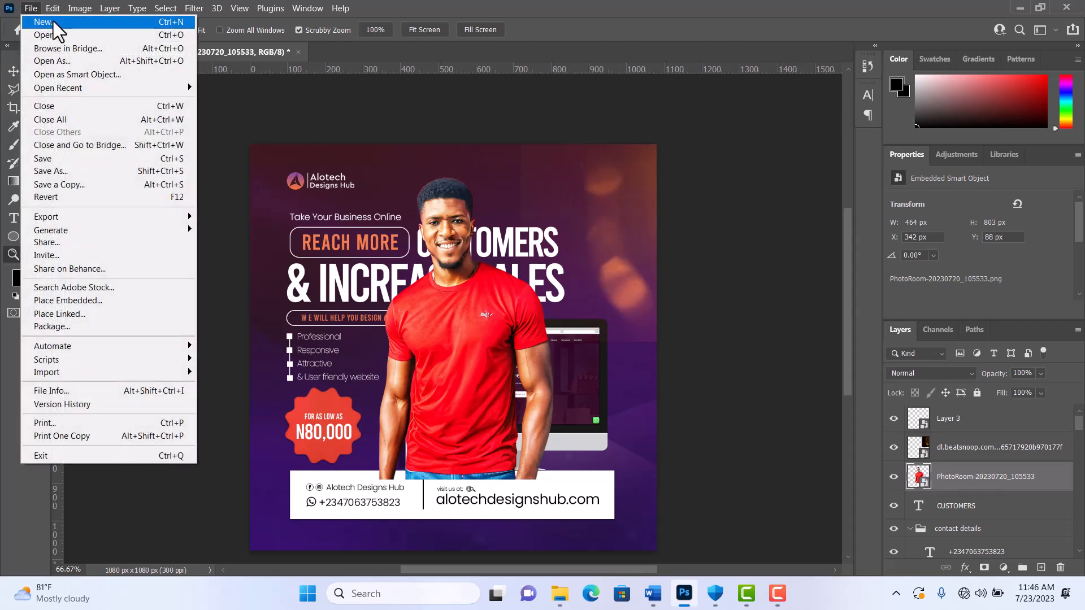
left_click(54, 23)
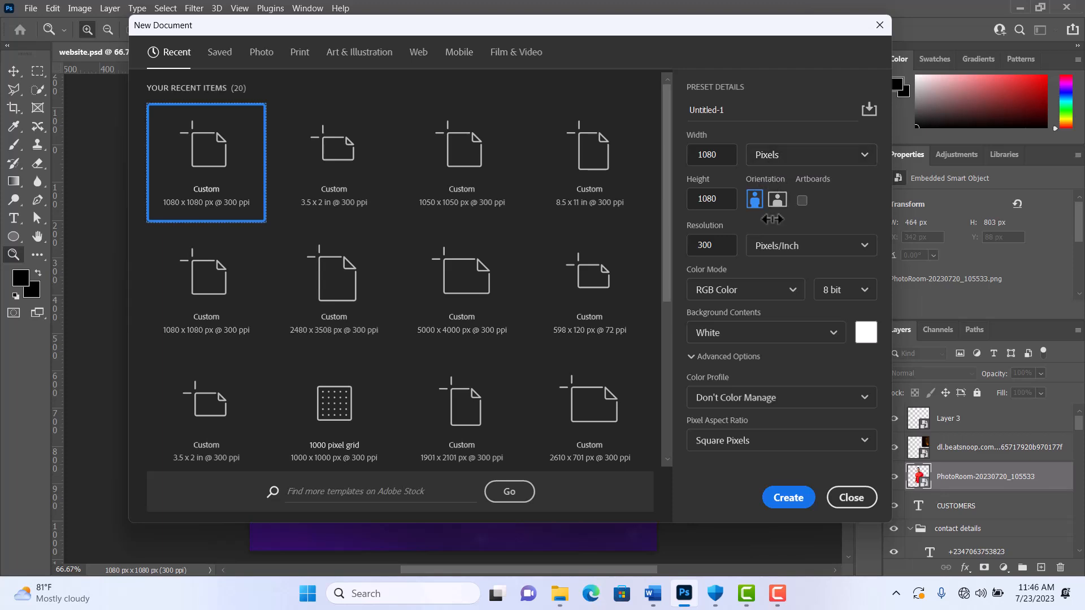
left_click(802, 200)
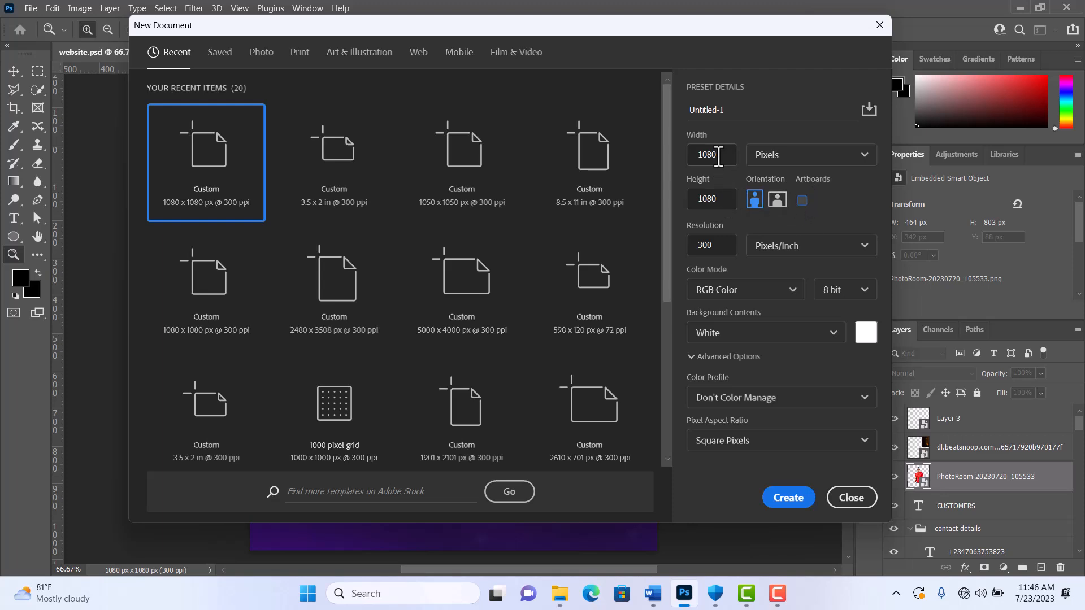
left_click(728, 111)
left_click_drag(728, 110, 680, 106)
type("new")
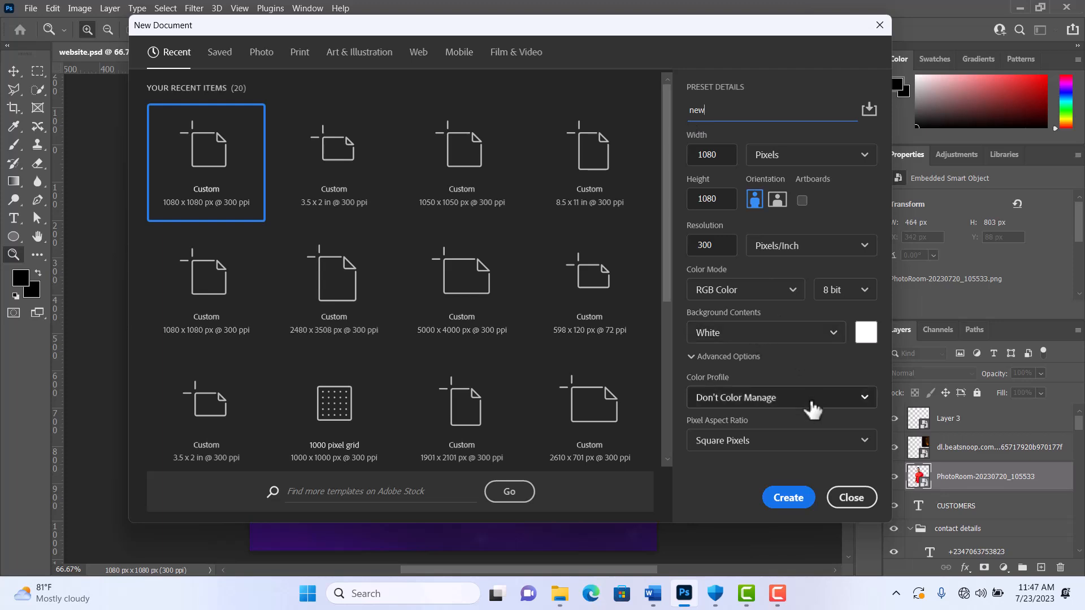
left_click(801, 499)
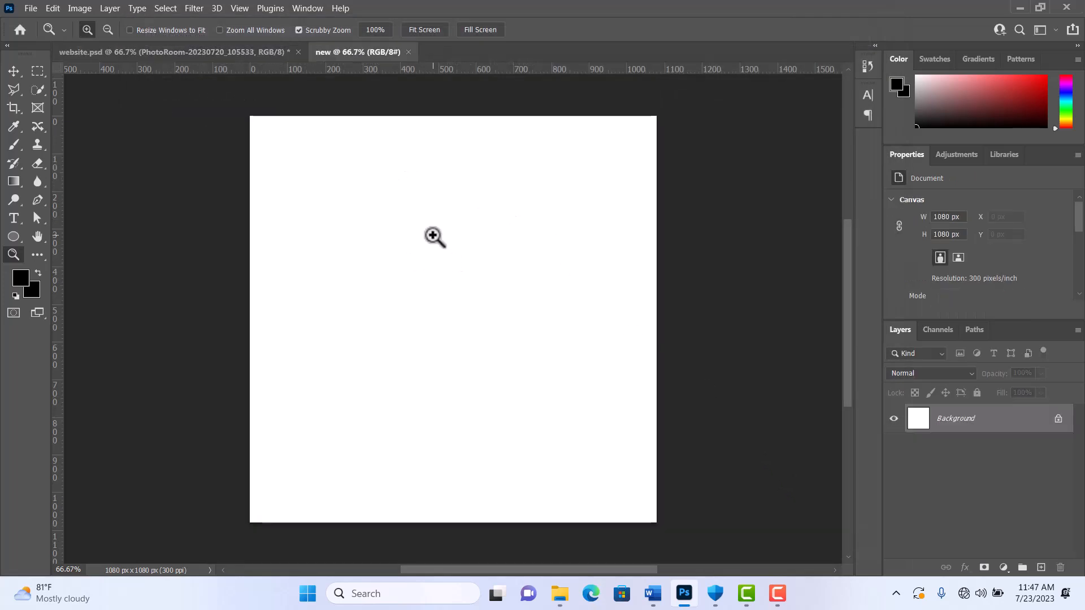
Step: Copy the man's cutout layer from website.psd into the new document and move it down to the middle of the canvas
left_click(191, 55)
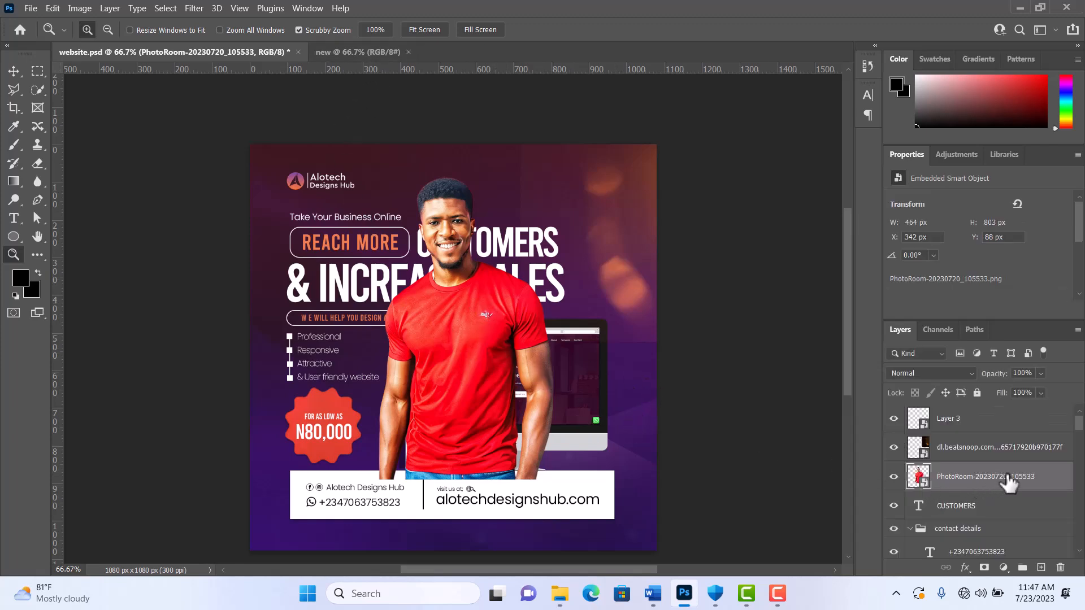
left_click_drag(1008, 483, 439, 236)
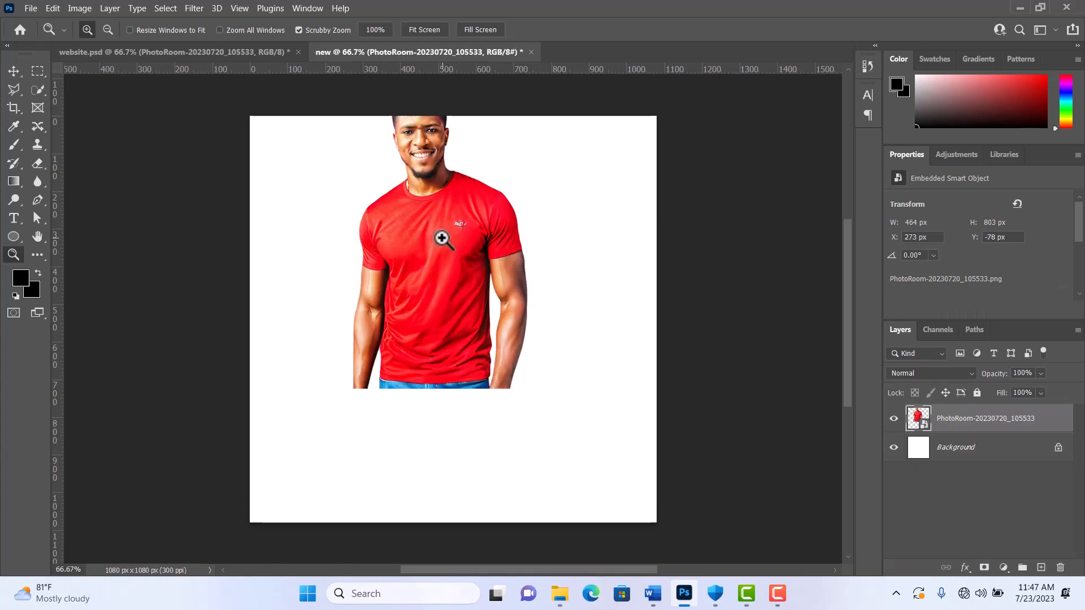
left_click(14, 70)
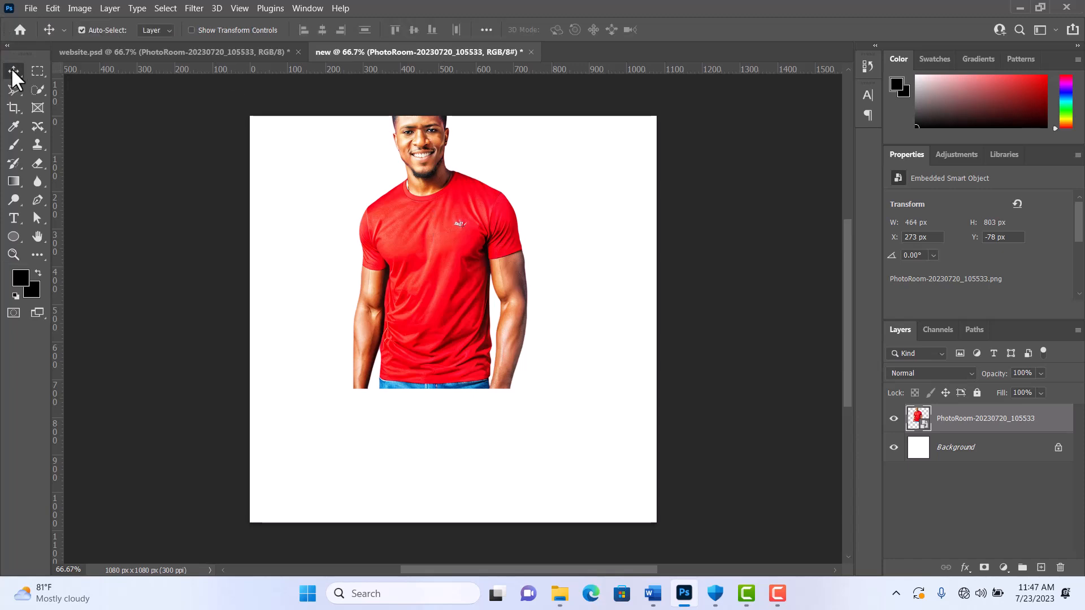
left_click_drag(439, 267, 459, 368)
Step: Enlarge the man's cutout to about 568 x 983 px and position it so the body runs off the canvas's lower edge
key("ctrl+t")
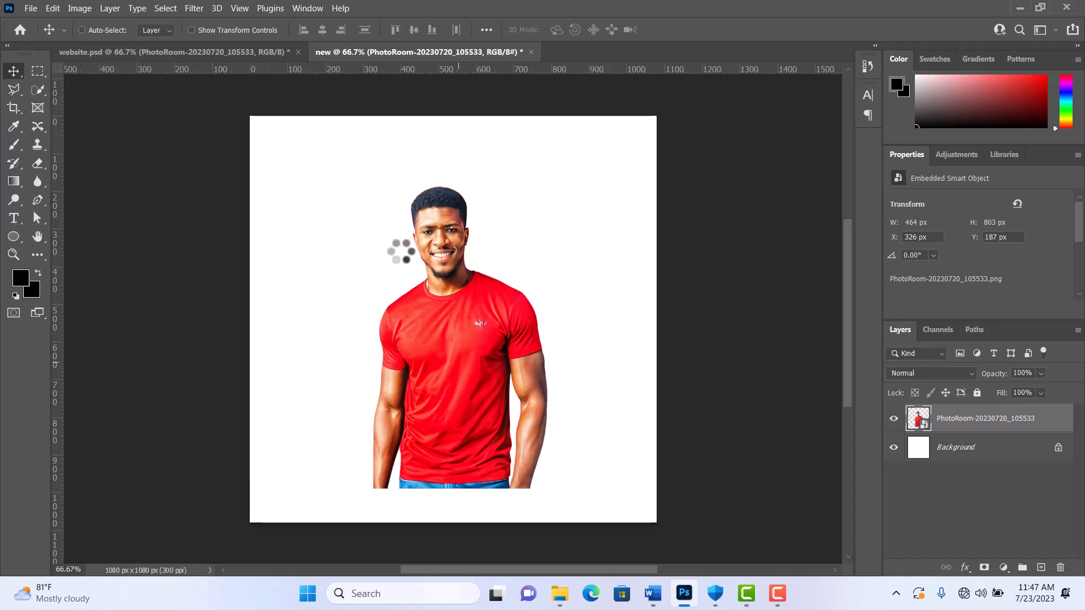
left_click_drag(327, 169, 267, 97)
left_click_drag(413, 226, 444, 282)
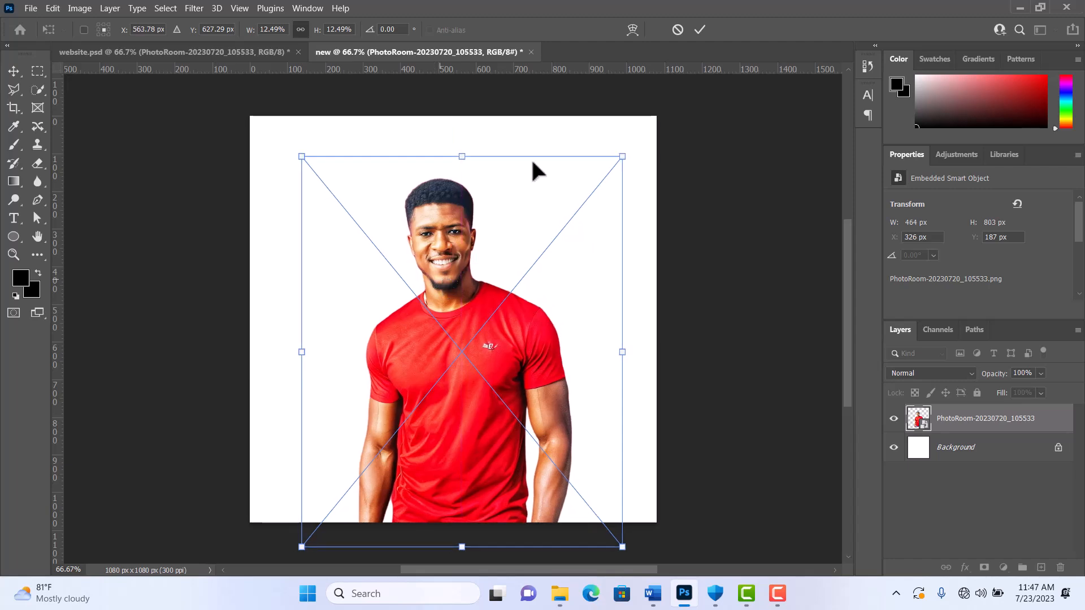
left_click(700, 30)
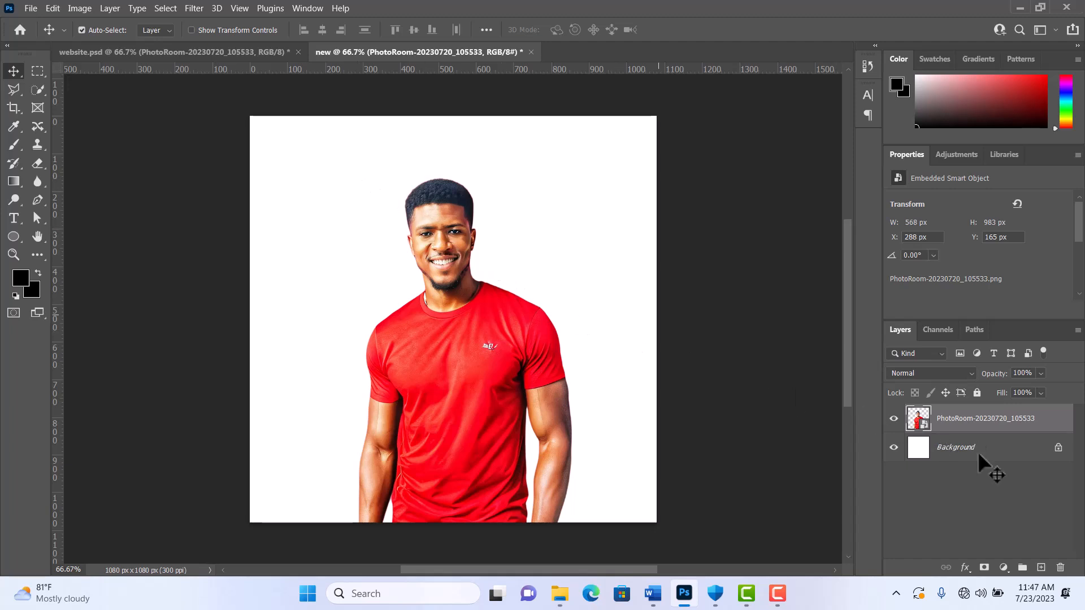
Step: Unlock the background layer and fill it with a diagonal linear gradient from dark blue at upper left to red at lower right
left_click(1058, 449)
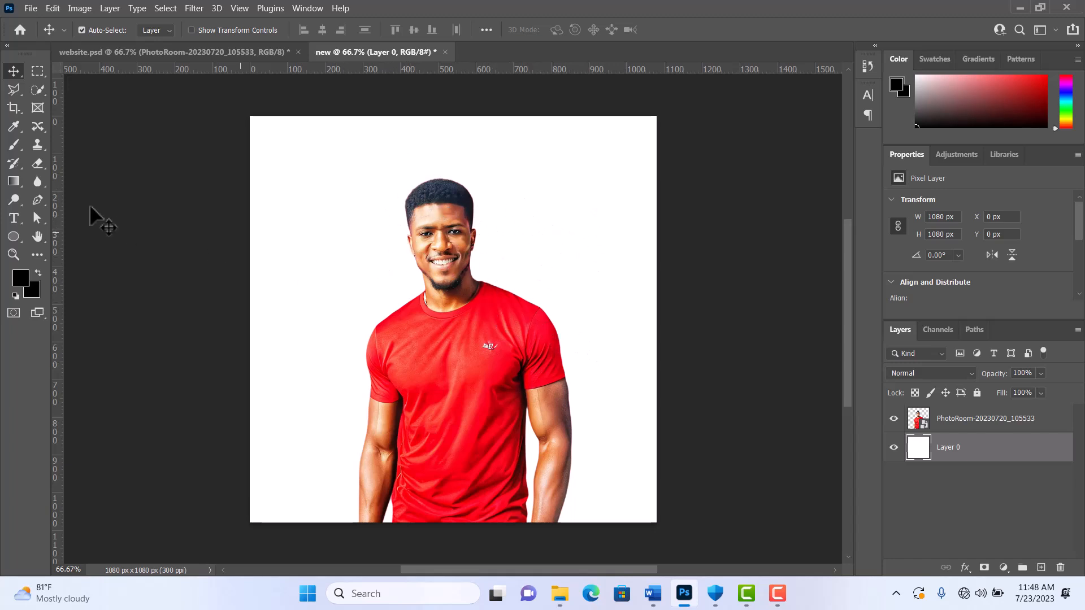
left_click(12, 181)
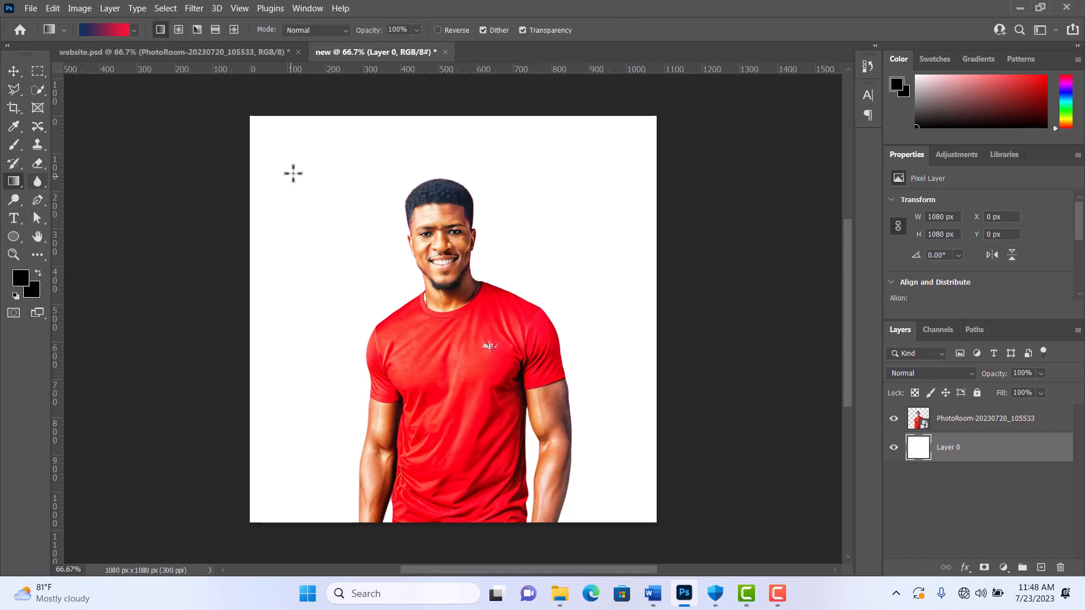
left_click_drag(292, 165, 638, 458)
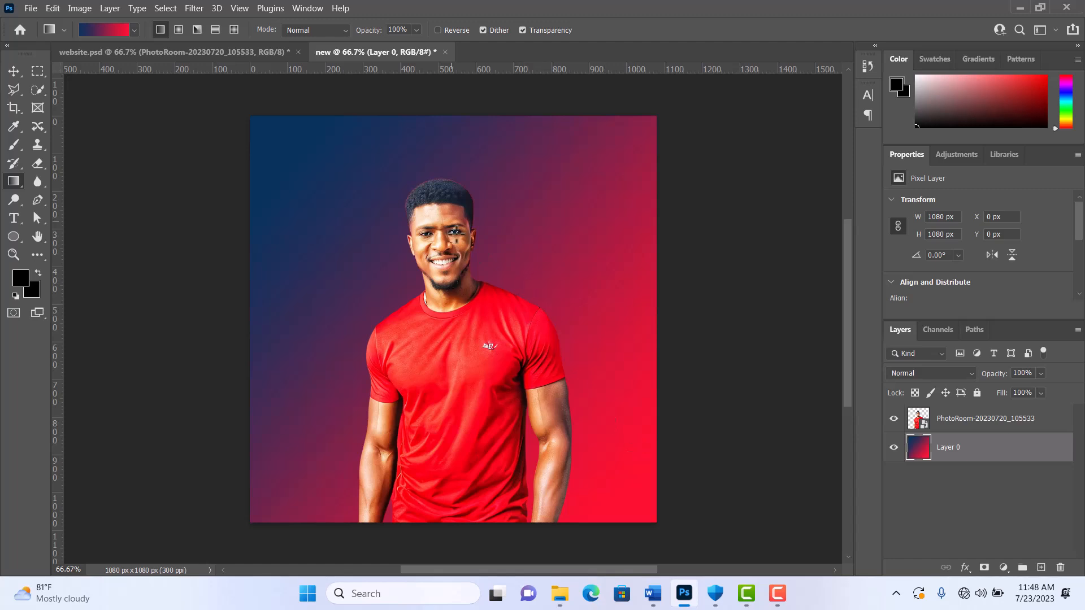
key("ctrl+z")
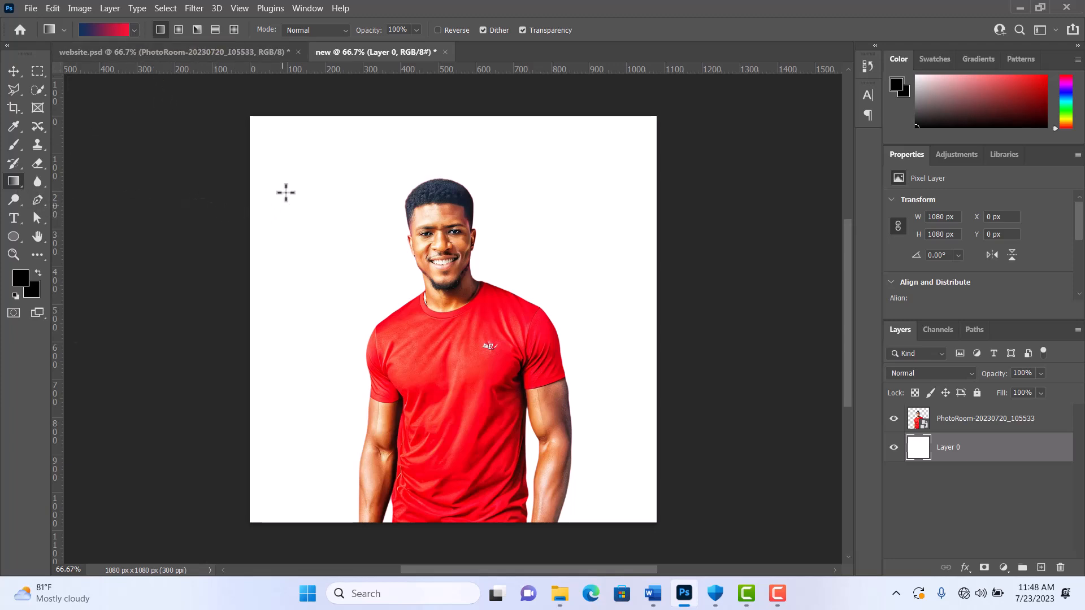
left_click_drag(281, 160, 610, 484)
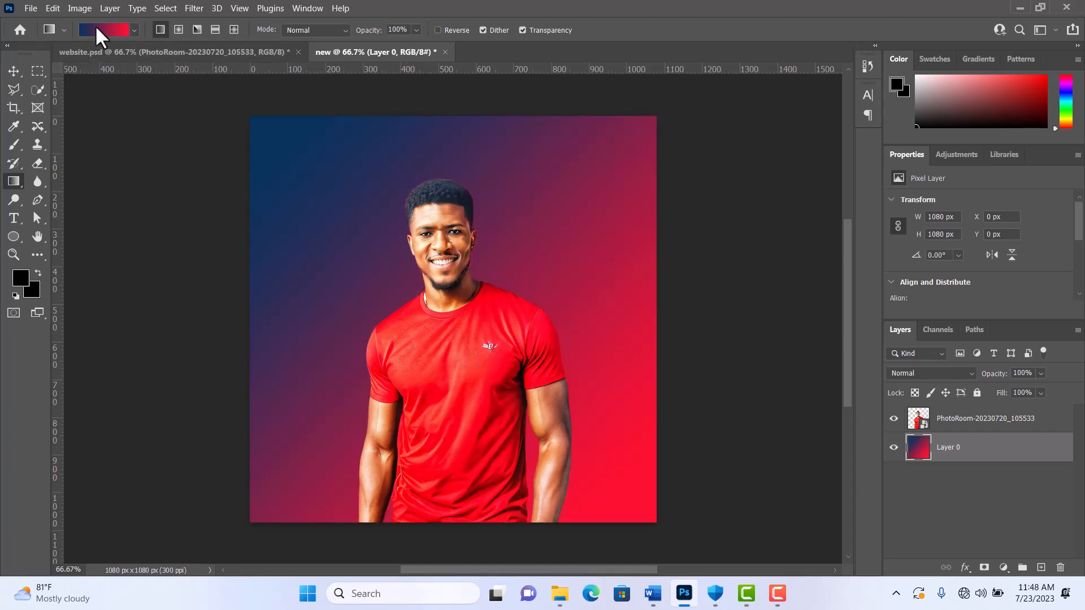
Step: Recolour the gradient's start stop to the shirt's red (fb011e) and its end stop to the face's skin tone (f5aa73)
left_click(99, 24)
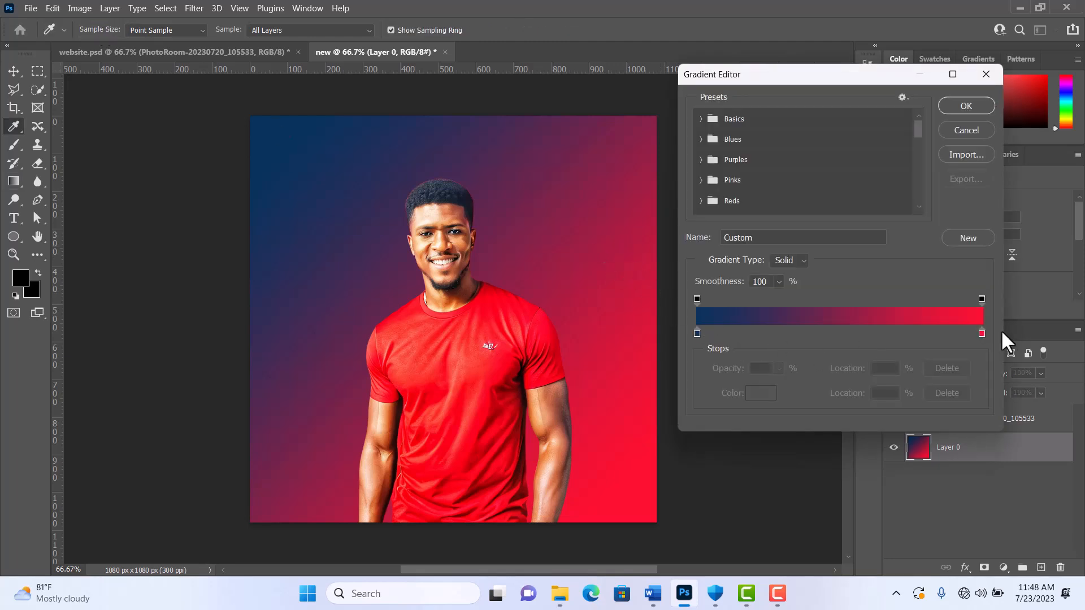
double_click(697, 333)
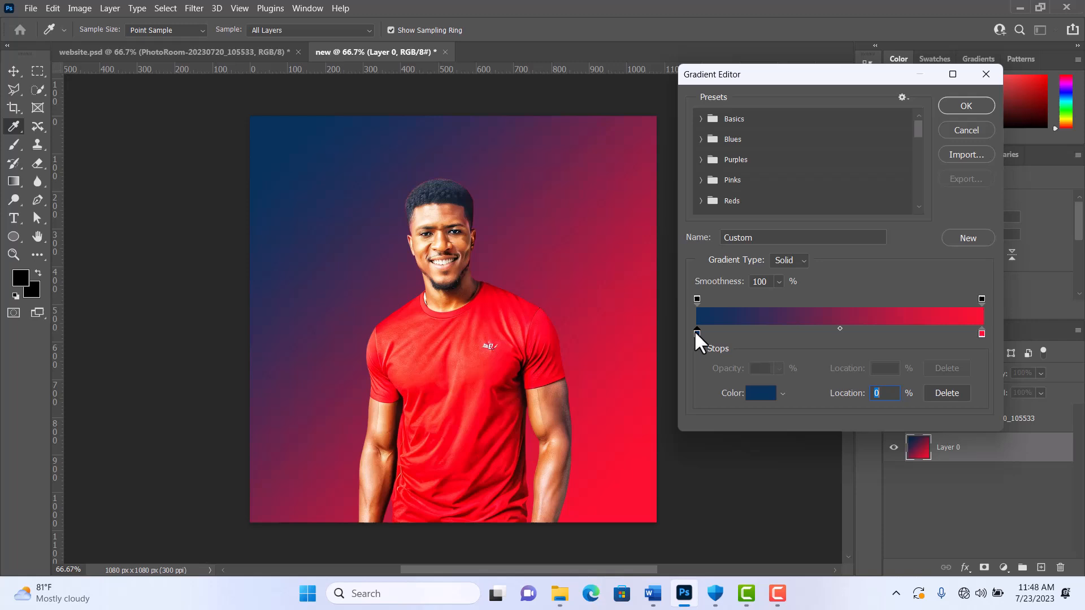
left_click(508, 320)
left_click(972, 273)
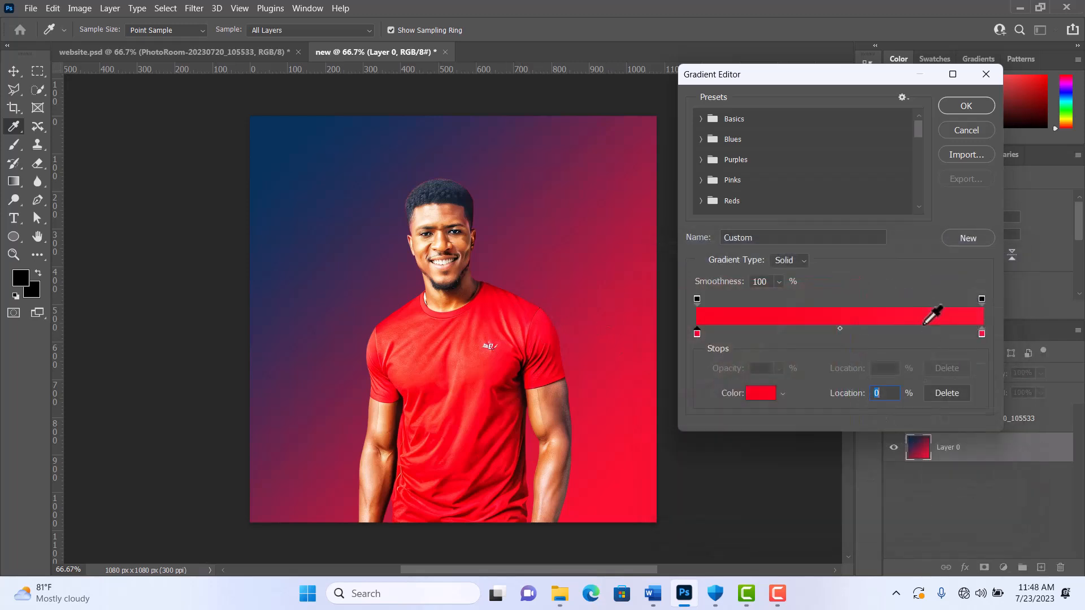
double_click(981, 334)
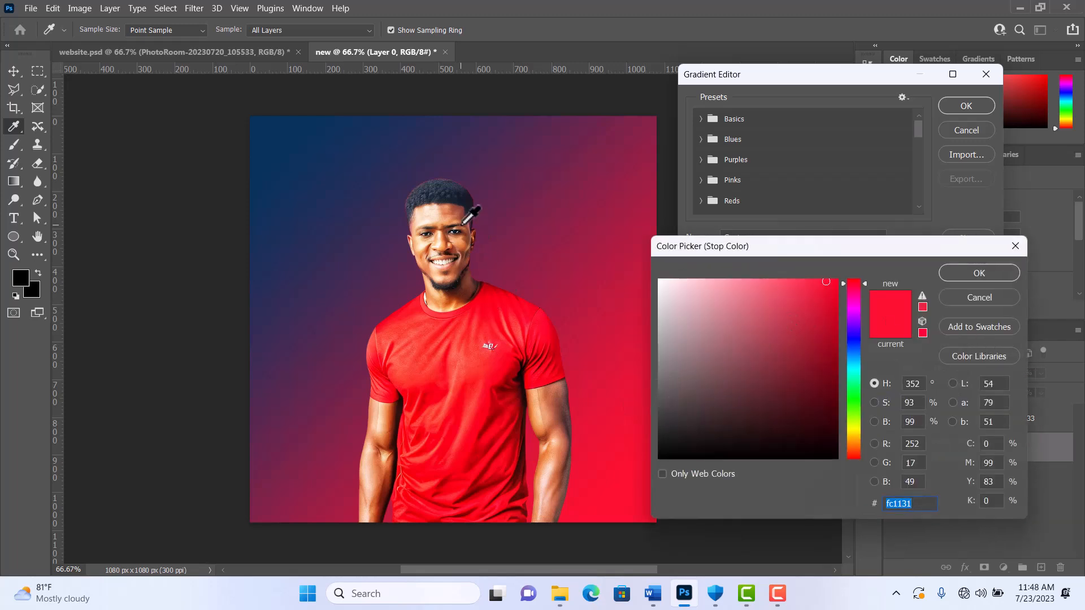
left_click(463, 238)
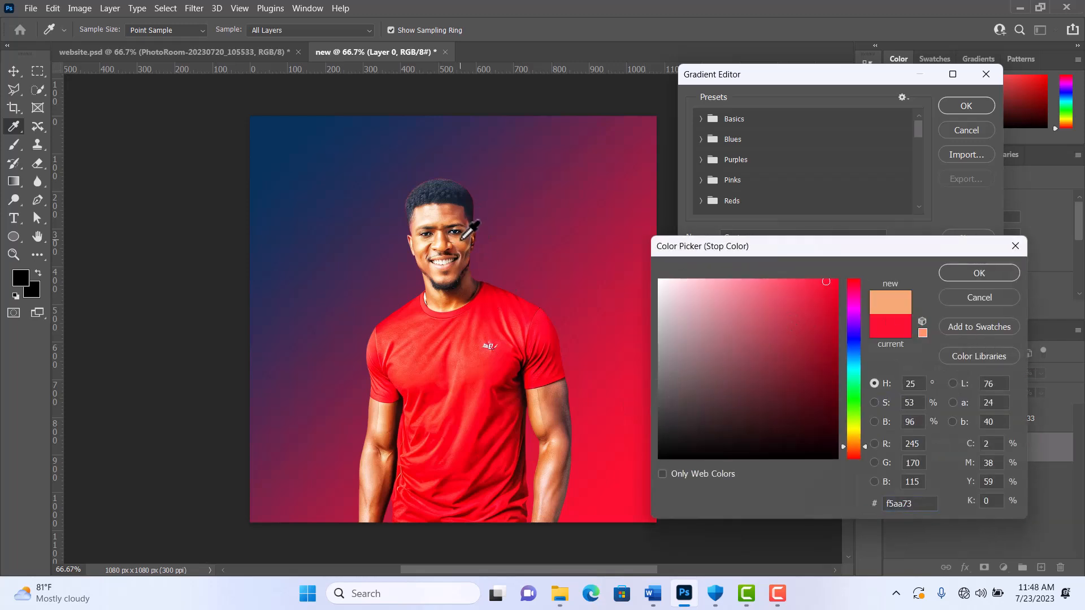
left_click(1001, 271)
left_click(965, 107)
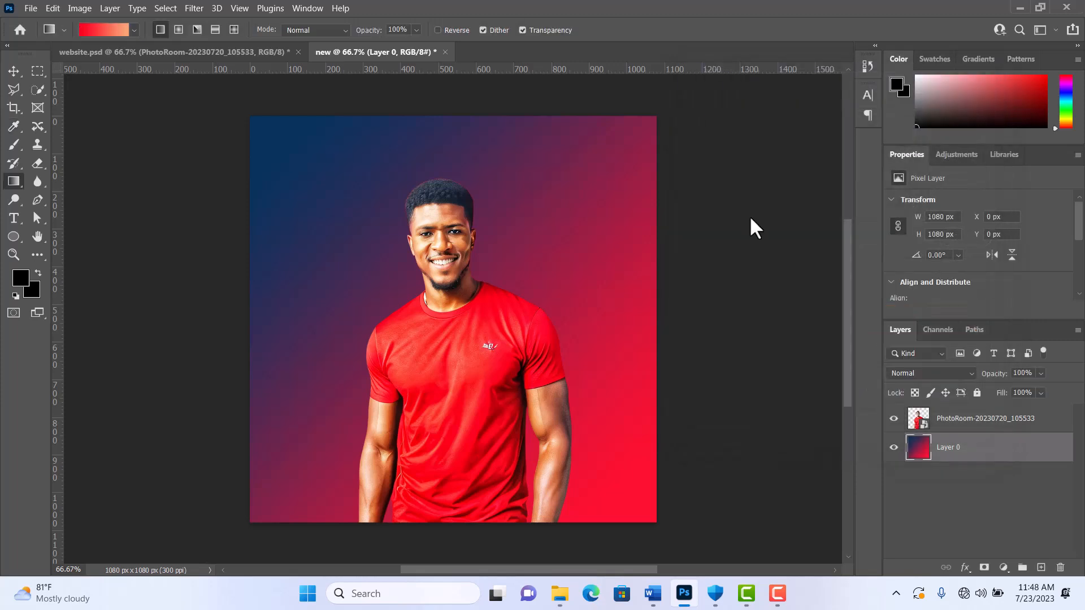
Step: Refill Layer 0 with the red-to-peach gradient running diagonally from the canvas's upper-right to its lower-left corner
left_click_drag(269, 135, 650, 502)
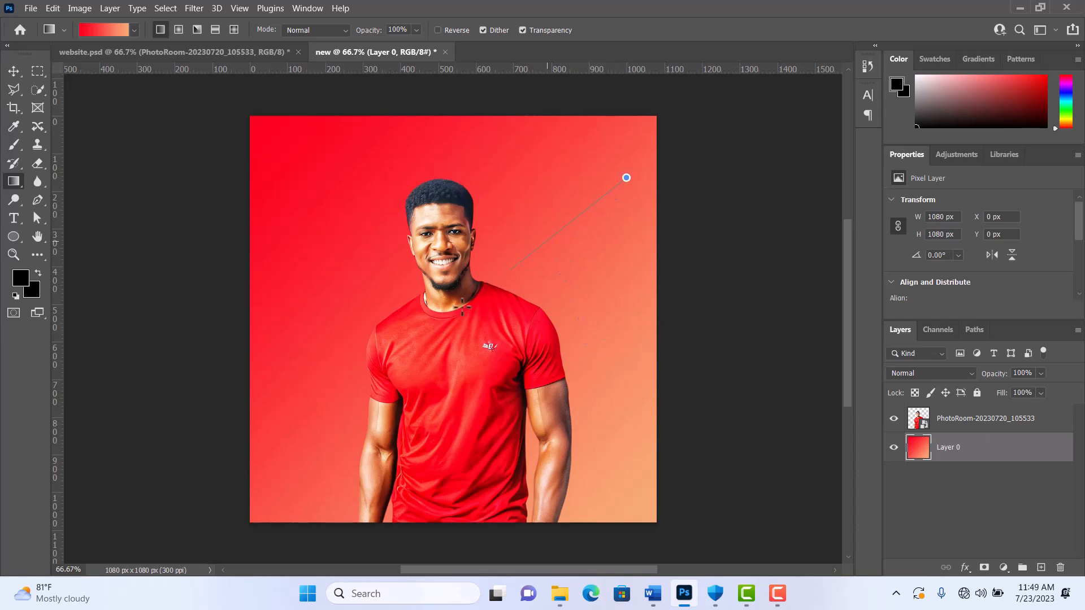
left_click_drag(625, 174, 320, 442)
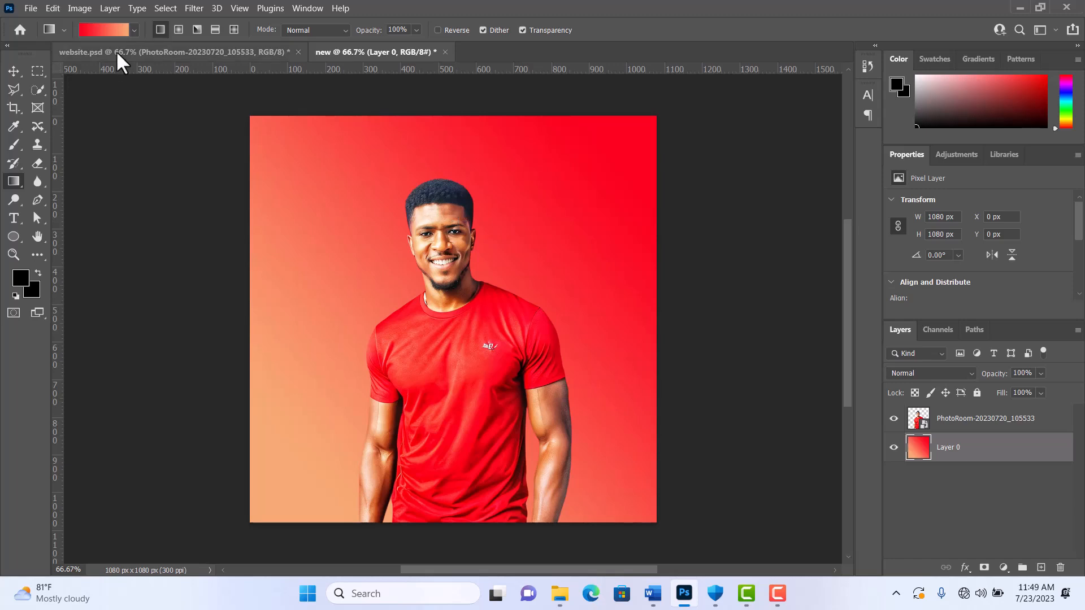
left_click(111, 25)
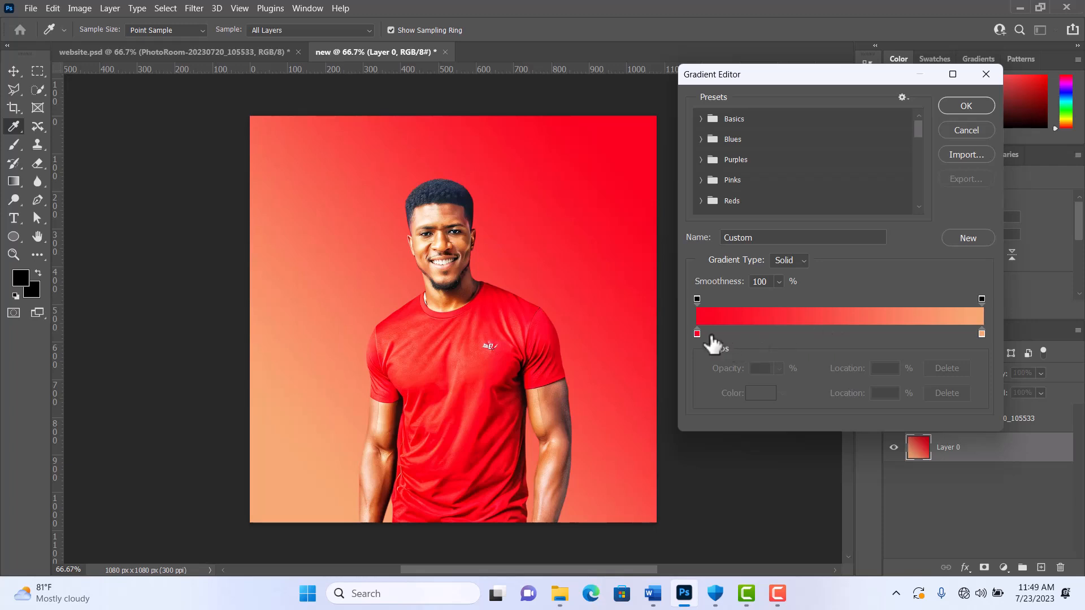
left_click_drag(698, 333, 795, 332)
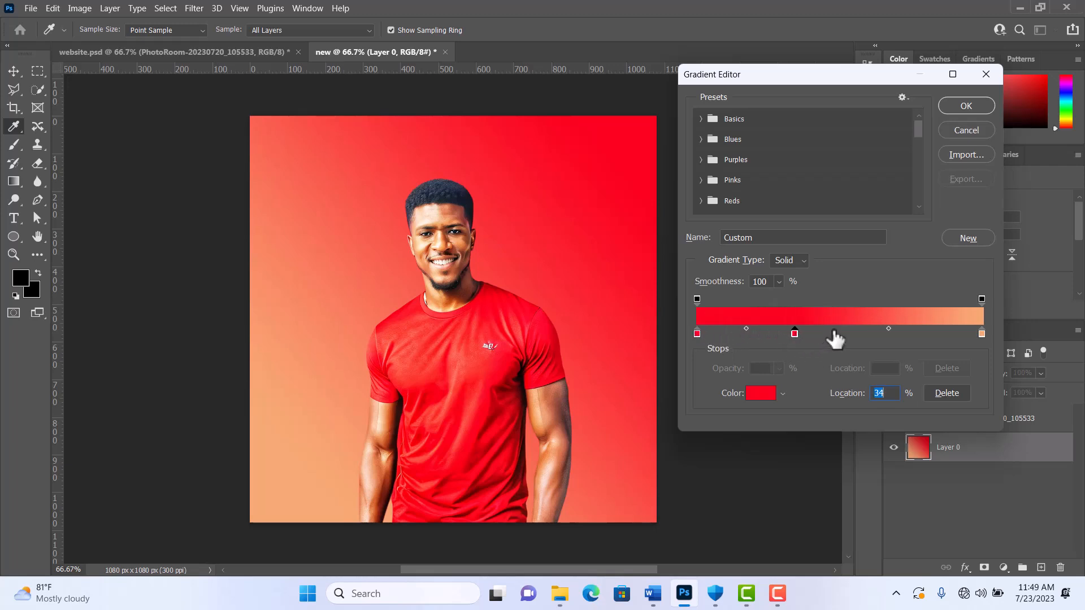
type("20")
key("Return")
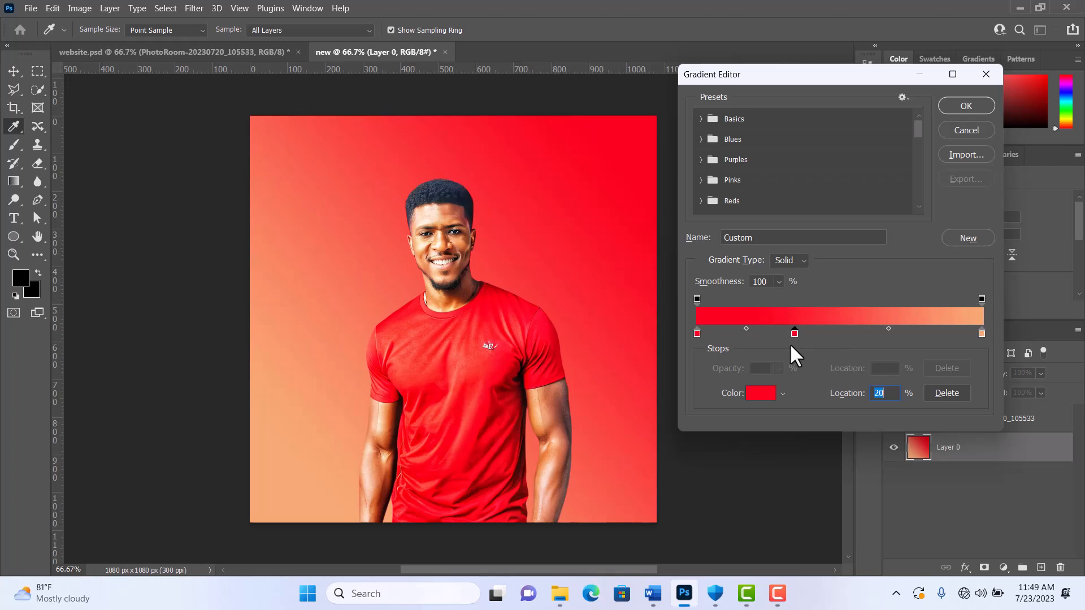
key("ctrl+z")
key("ctrl+z")
key("ctrl+z")
key("ctrl+z")
left_click(959, 124)
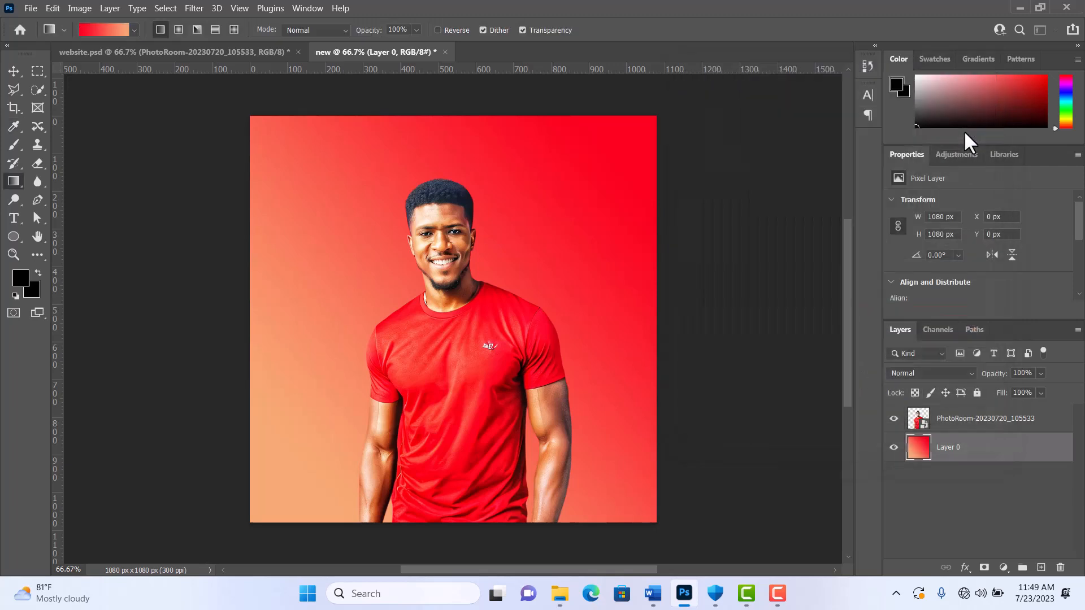
Step: Add a colour stop at 47% in the middle of the red-to-peach gradient and recolour it dark blue
left_click(98, 28)
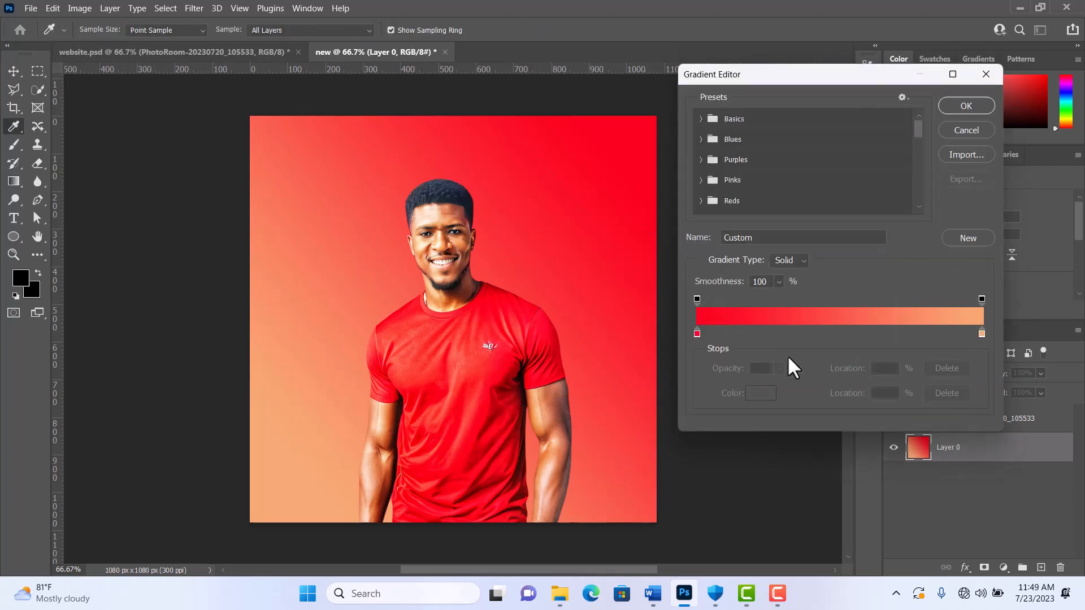
key("alt")
left_click_drag(696, 331, 832, 334)
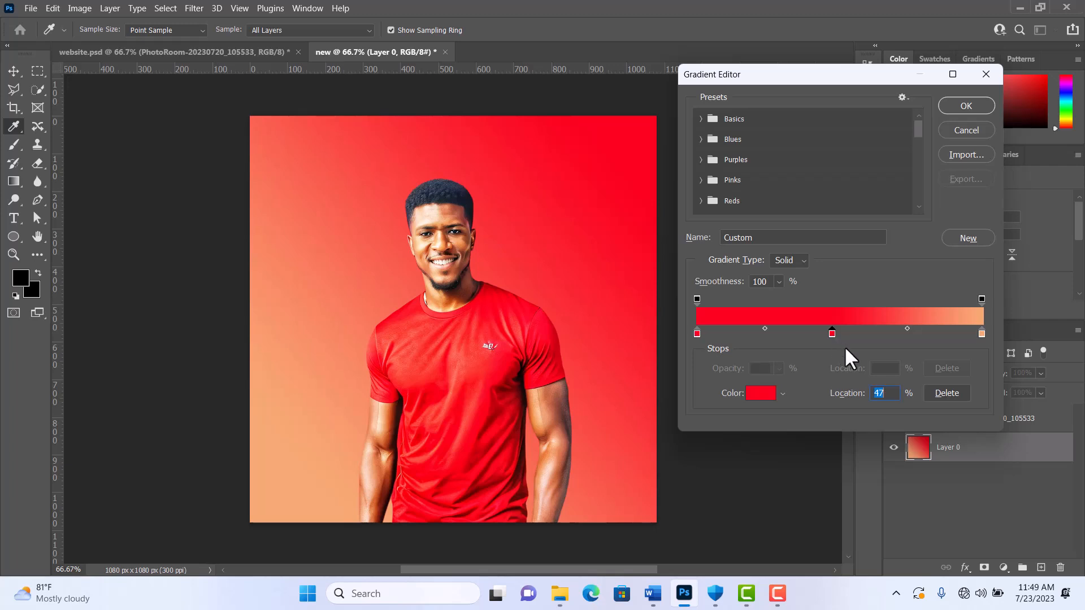
double_click(832, 333)
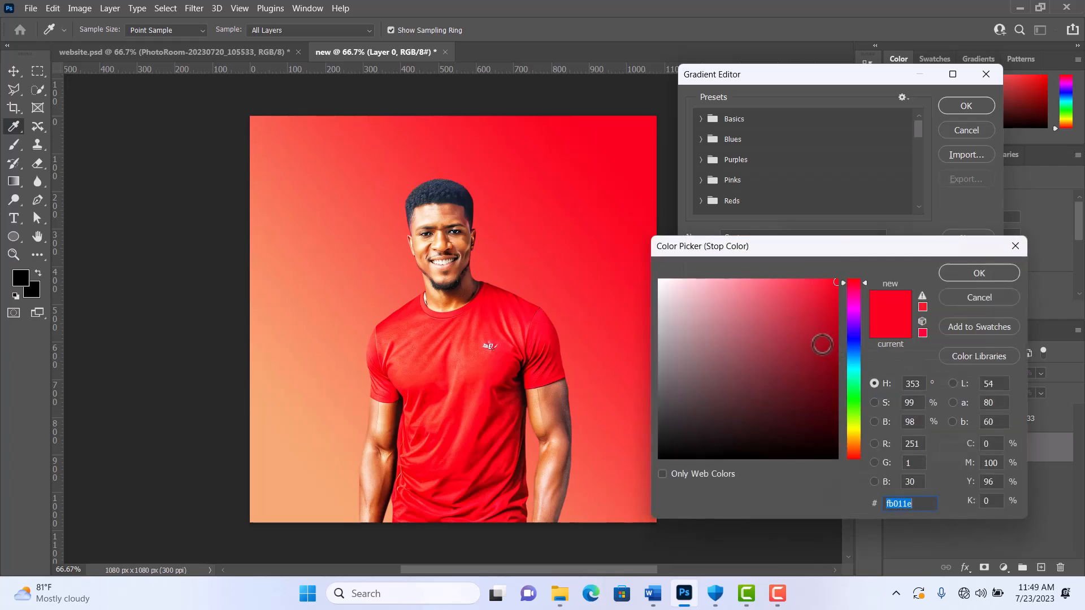
left_click(805, 362)
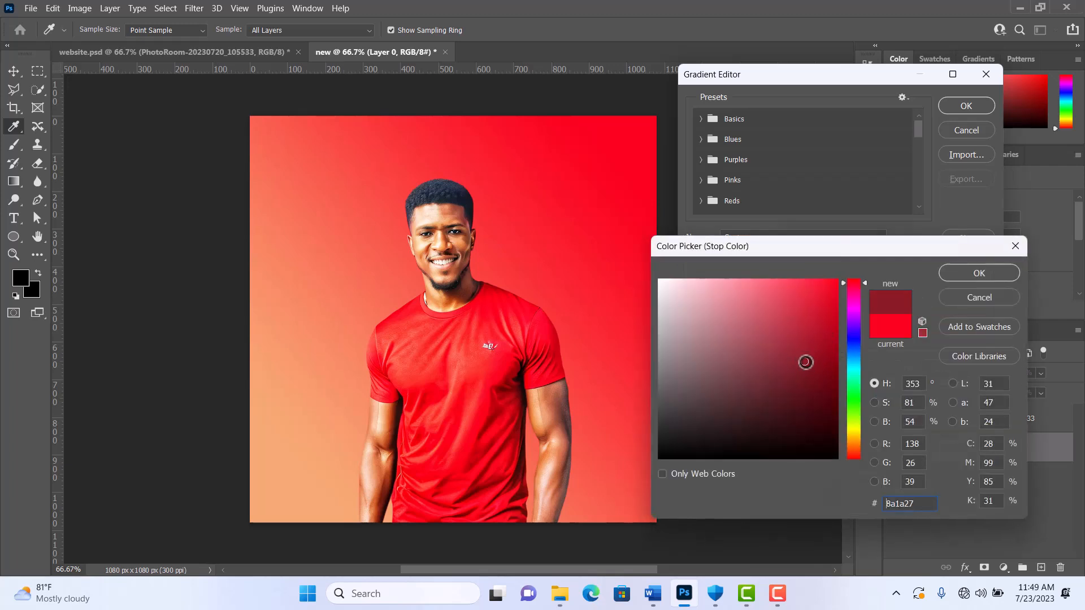
left_click(851, 336)
left_click(948, 273)
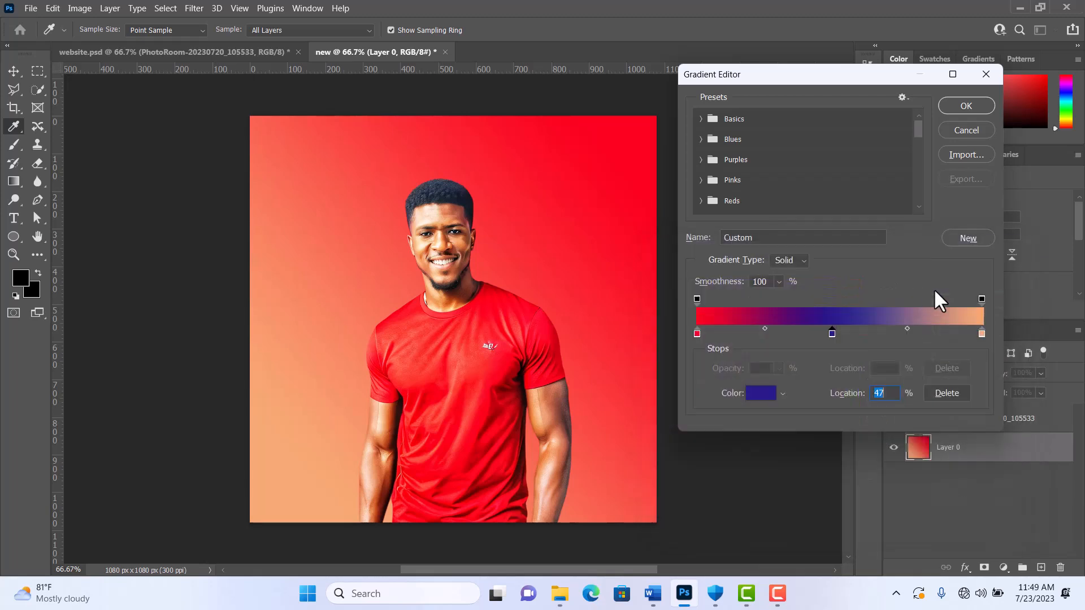
Step: Recolour the gradient's end stop to dark green (164425) and refill Layer 0 diagonally from upper left to lower right
double_click(980, 332)
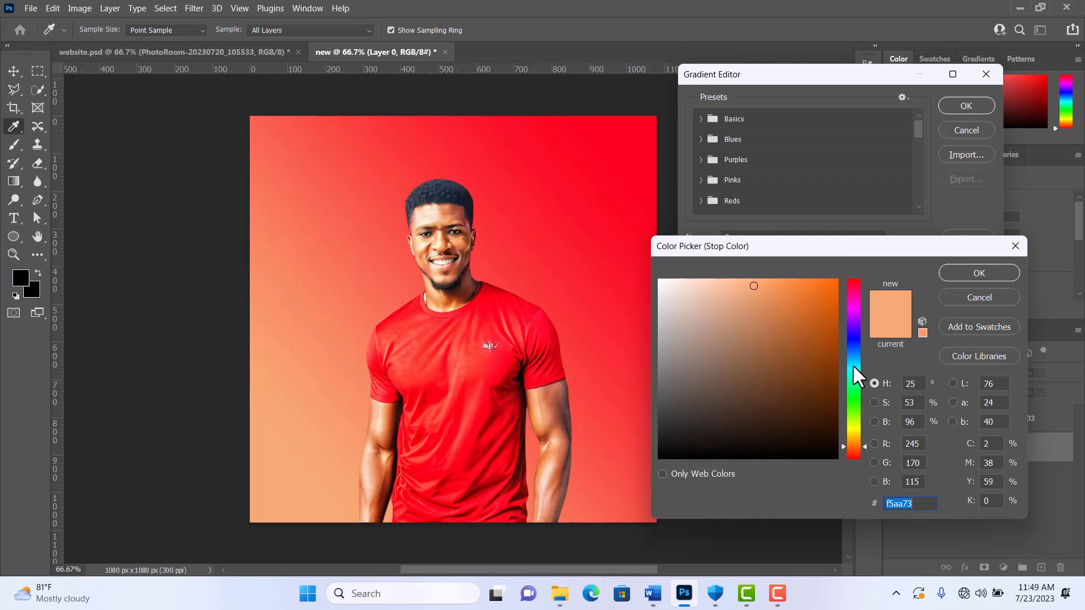
left_click(853, 388)
left_click_drag(817, 343, 780, 411)
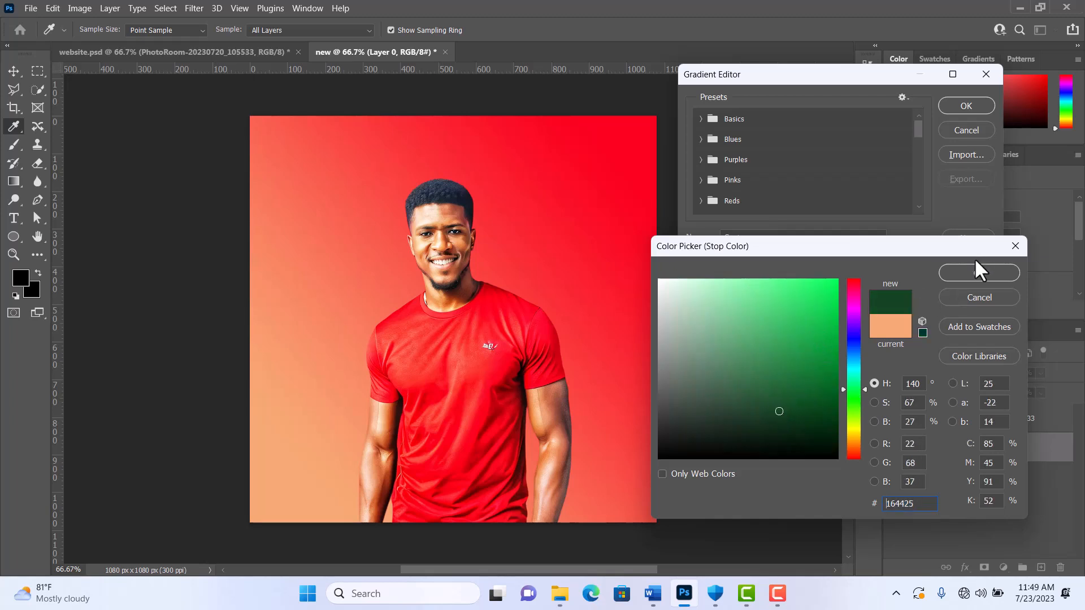
left_click(972, 272)
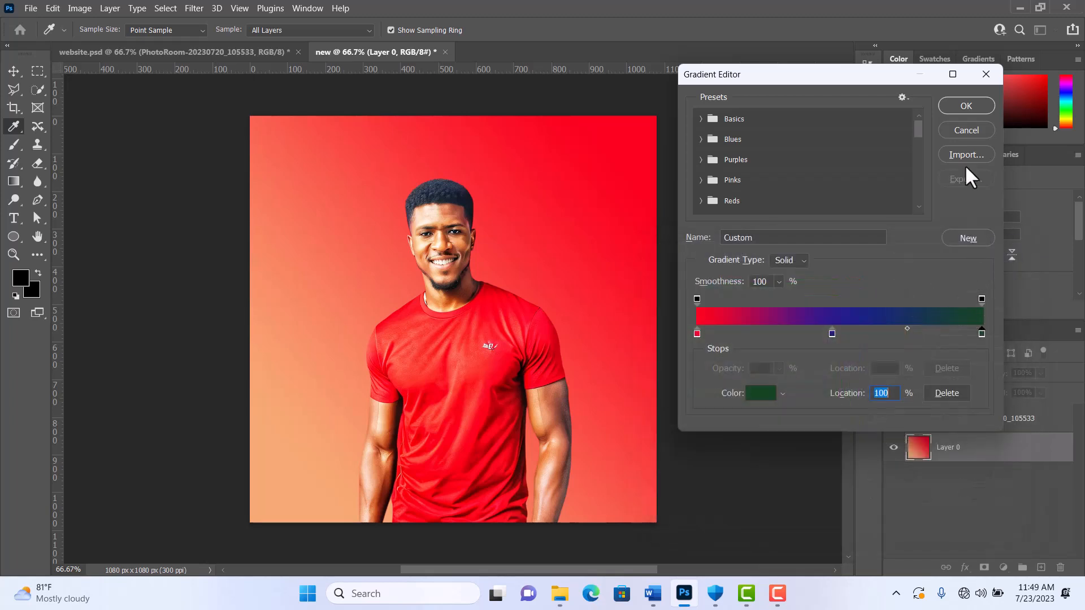
left_click(967, 107)
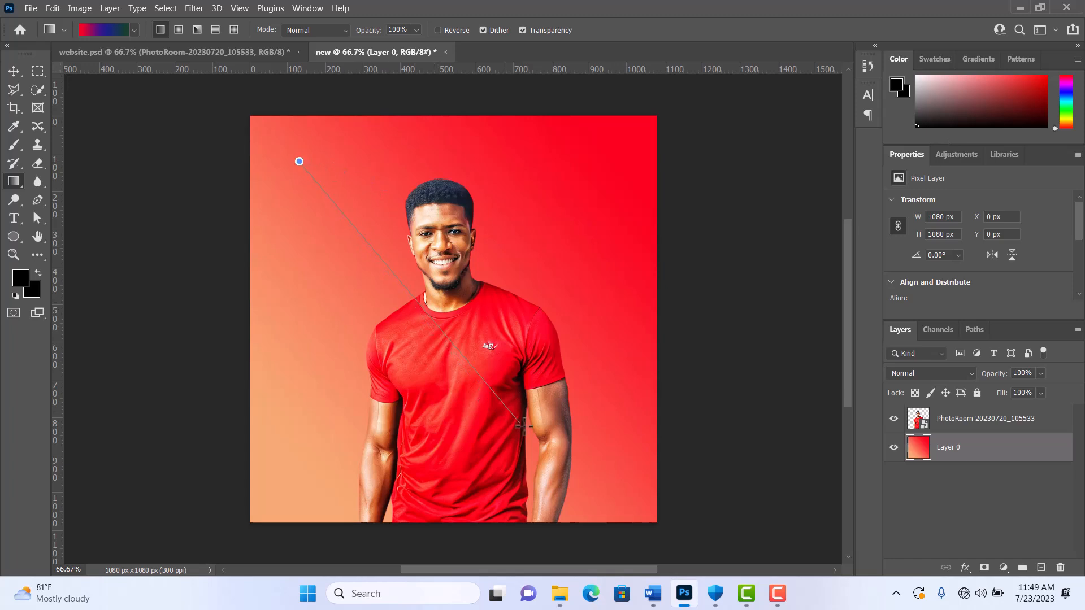
left_click_drag(523, 425, 613, 490)
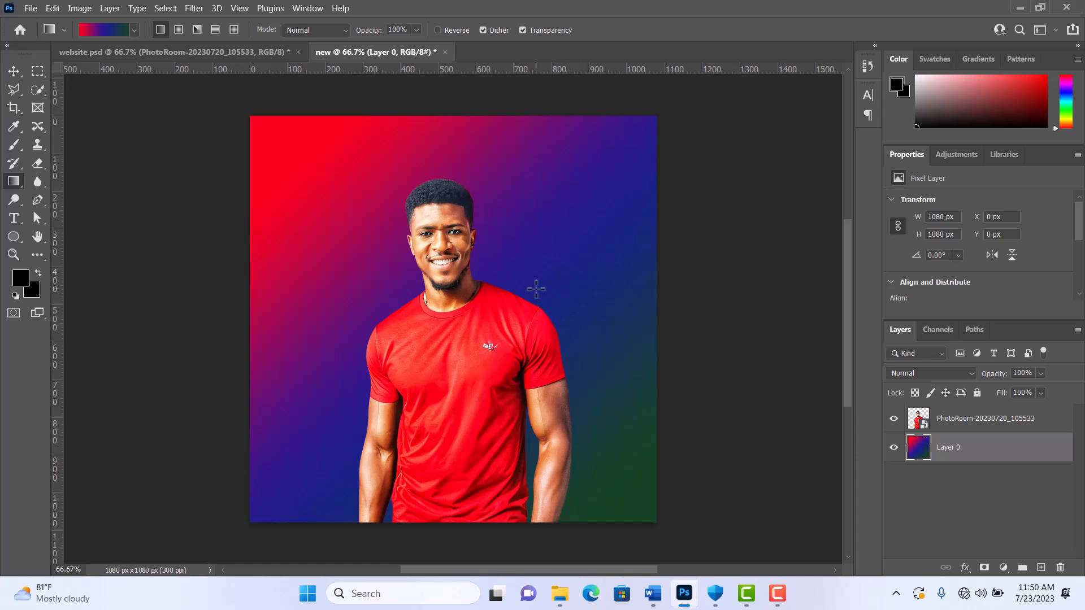
Step: Undo the gradient fills on Layer 0 back to the plain white background
key("ctrl+z")
key("ctrl+z")
key("ctrl+z")
key("ctrl+z")
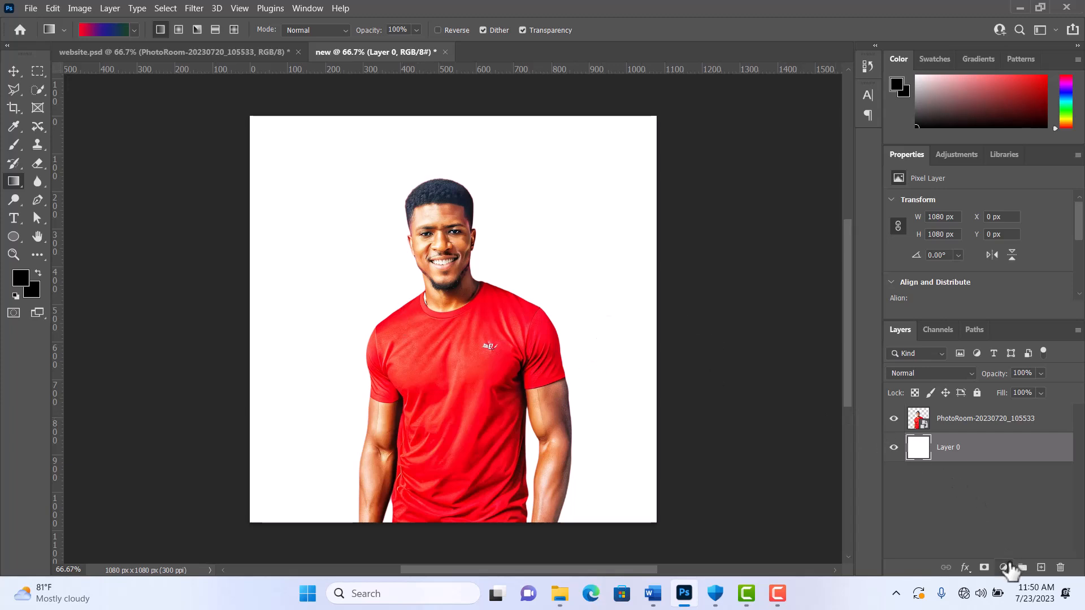
Step: Add a Solid Color fill layer above Layer 0 in the red sampled from the man's shirt (fa2124)
left_click(1004, 568)
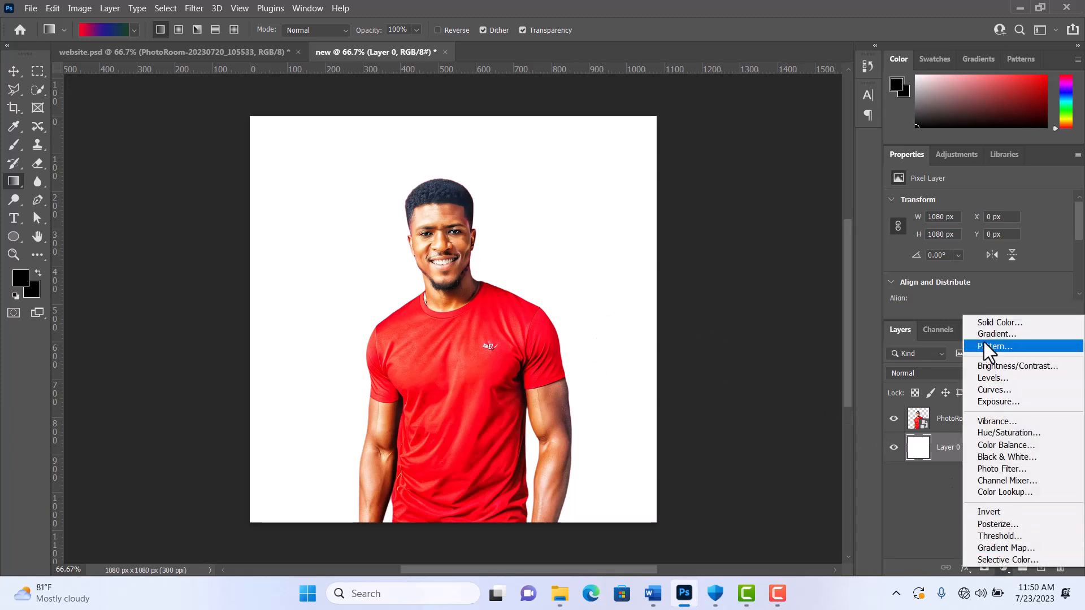
left_click(985, 324)
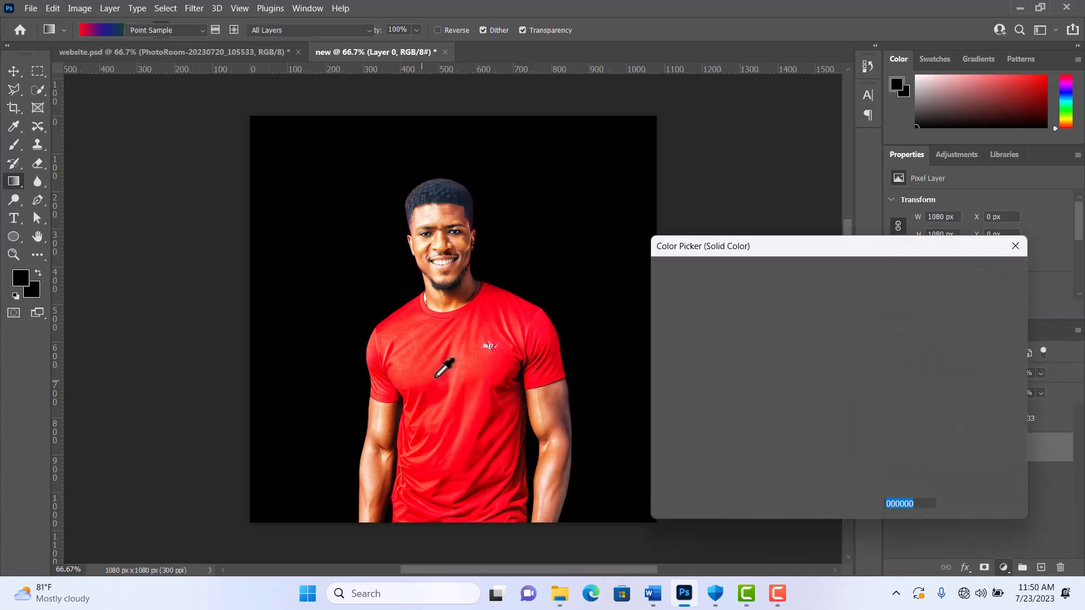
left_click(440, 371)
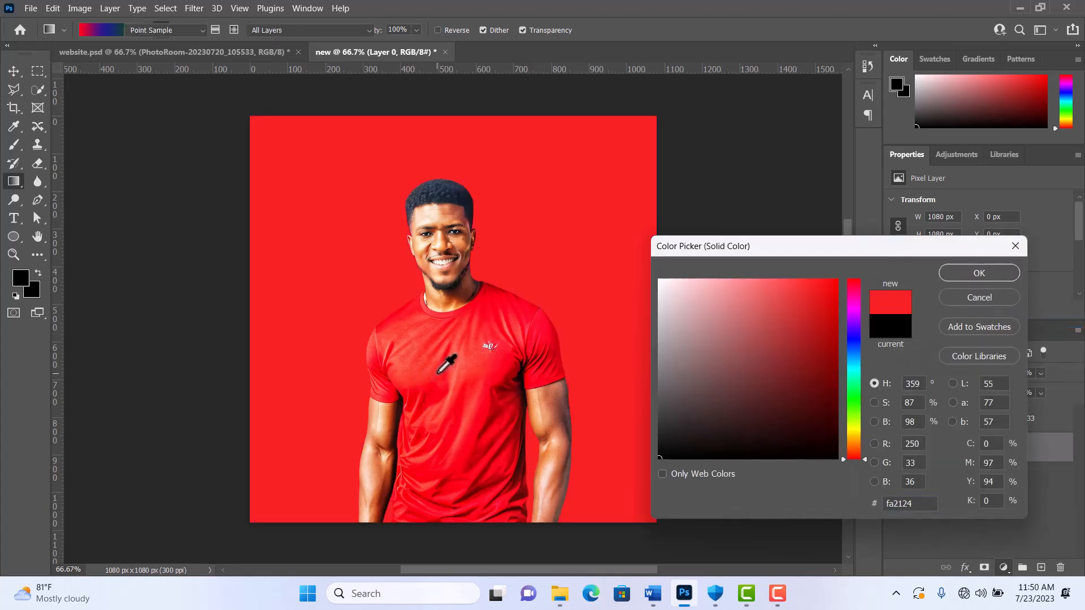
left_click(967, 271)
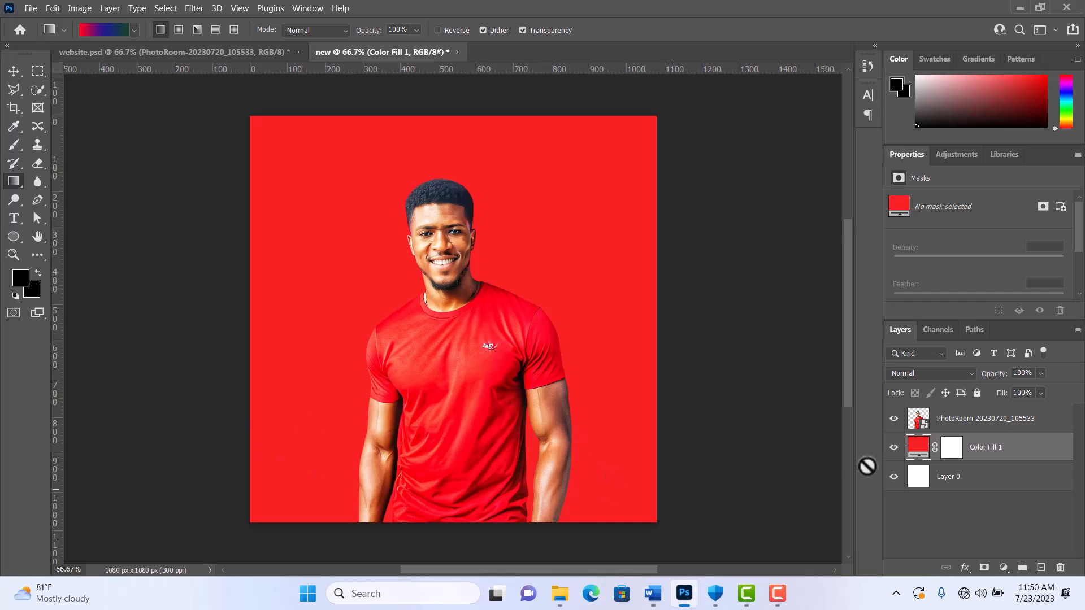
Step: Add a layer mask to the man's cutout and hide the body below the chest with a soft 136 px black brush
left_click(981, 425)
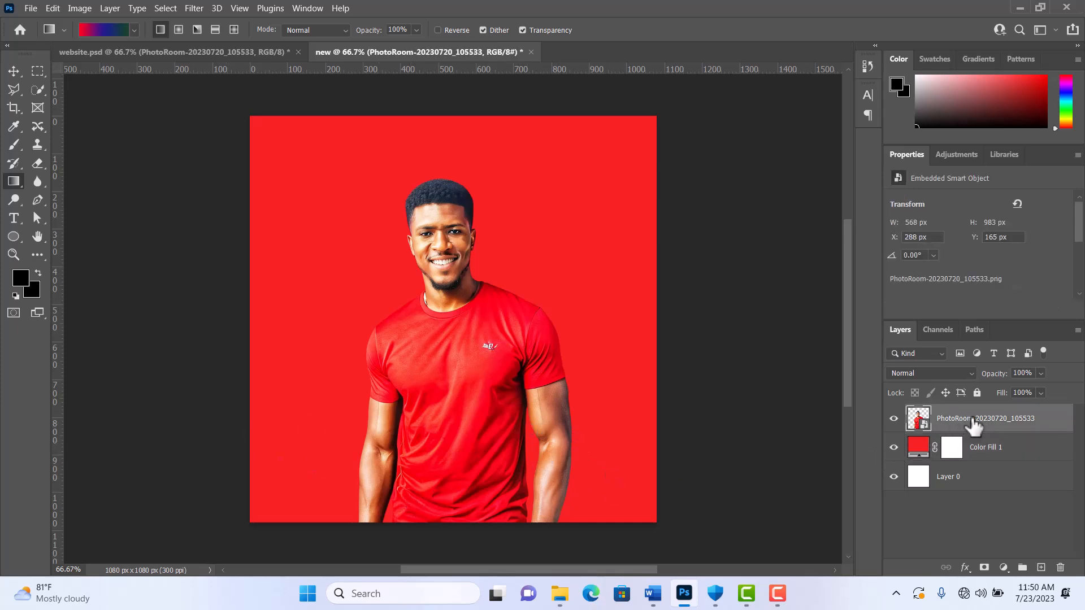
left_click(984, 567)
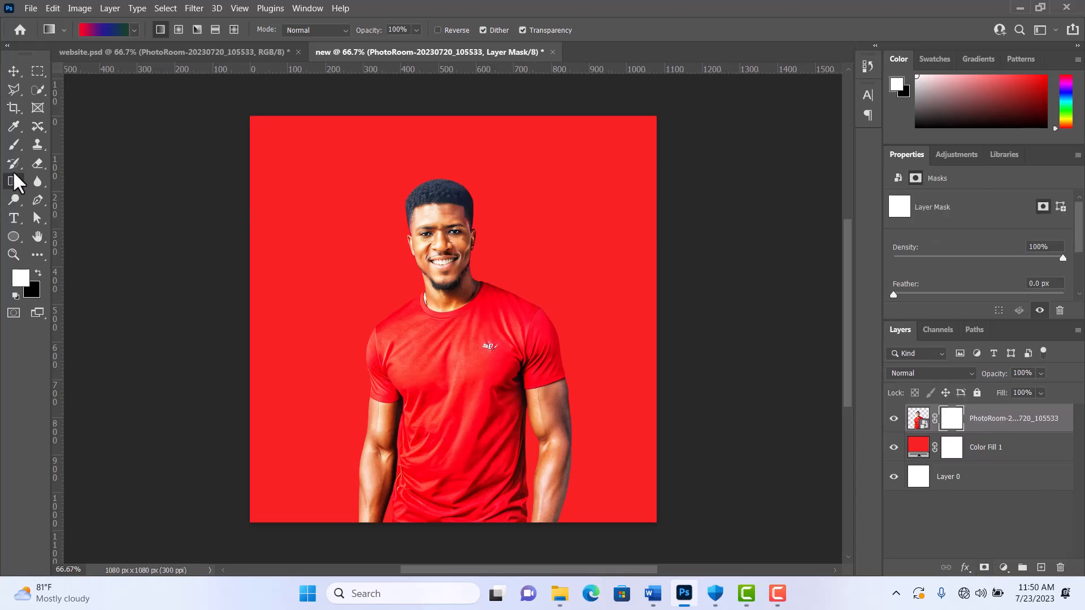
left_click(14, 146)
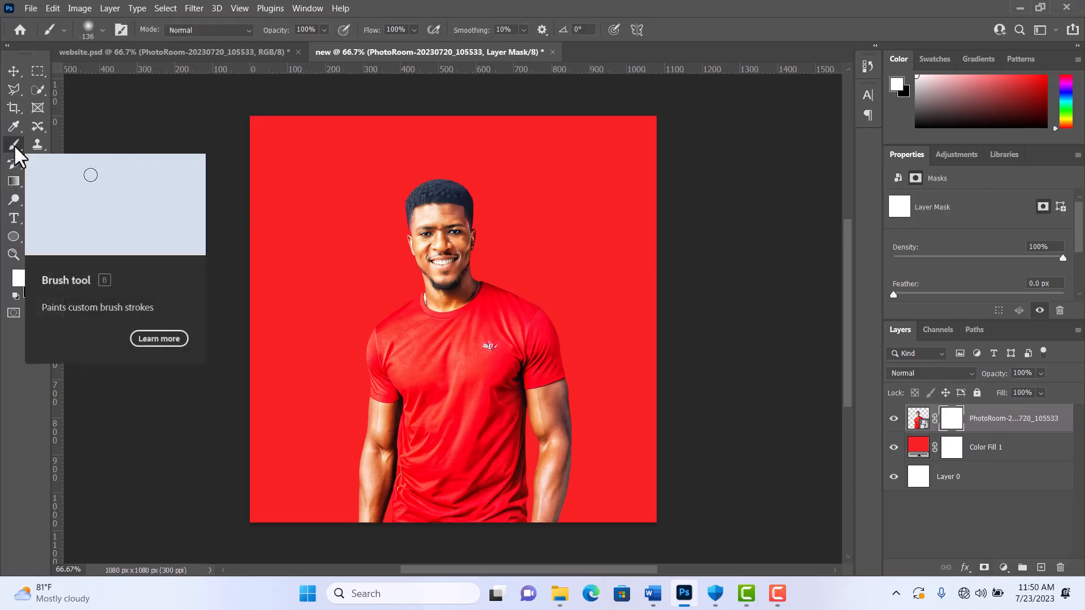
right_click(15, 146)
left_click(57, 148)
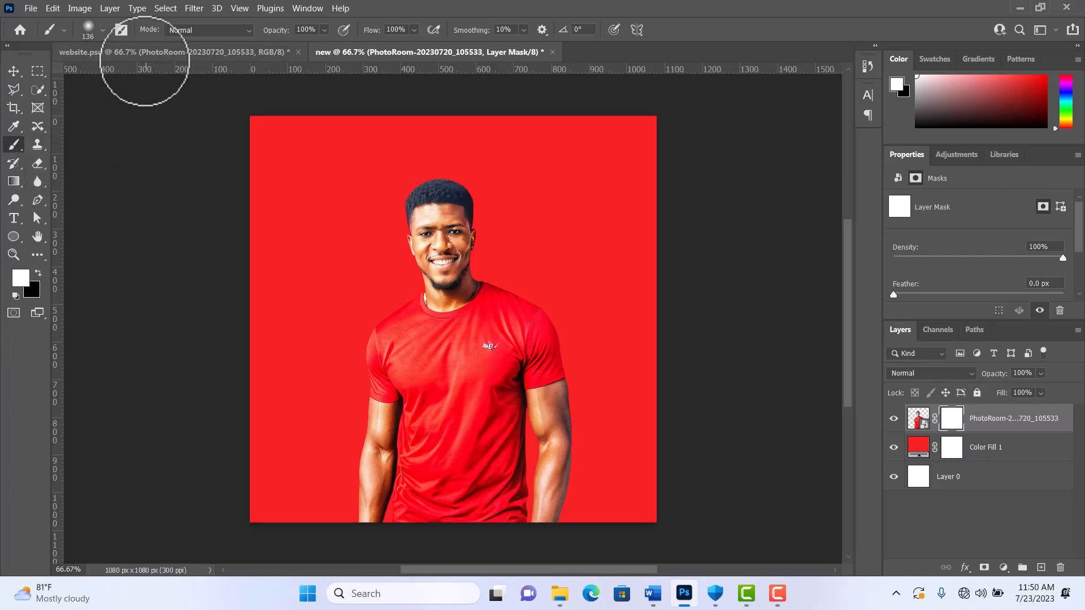
left_click(37, 272)
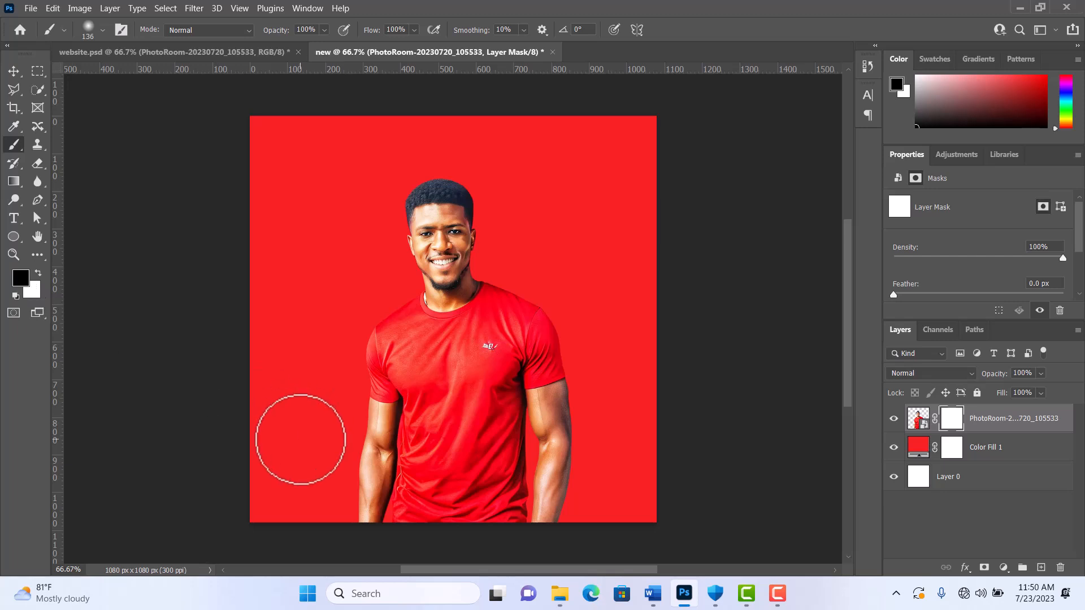
left_click_drag(327, 484, 523, 501)
mouse_move(303, 501)
left_mouse_down()
mouse_move(529, 489)
mouse_move(272, 488)
mouse_move(640, 476)
mouse_move(299, 450)
mouse_move(589, 435)
mouse_move(264, 432)
mouse_move(603, 432)
mouse_move(485, 423)
mouse_move(278, 432)
mouse_move(454, 528)
mouse_move(303, 522)
mouse_move(411, 451)
mouse_move(665, 406)
mouse_move(220, 398)
mouse_move(552, 402)
mouse_move(669, 389)
mouse_move(408, 376)
mouse_move(606, 382)
mouse_move(399, 385)
mouse_move(349, 307)
left_mouse_up()
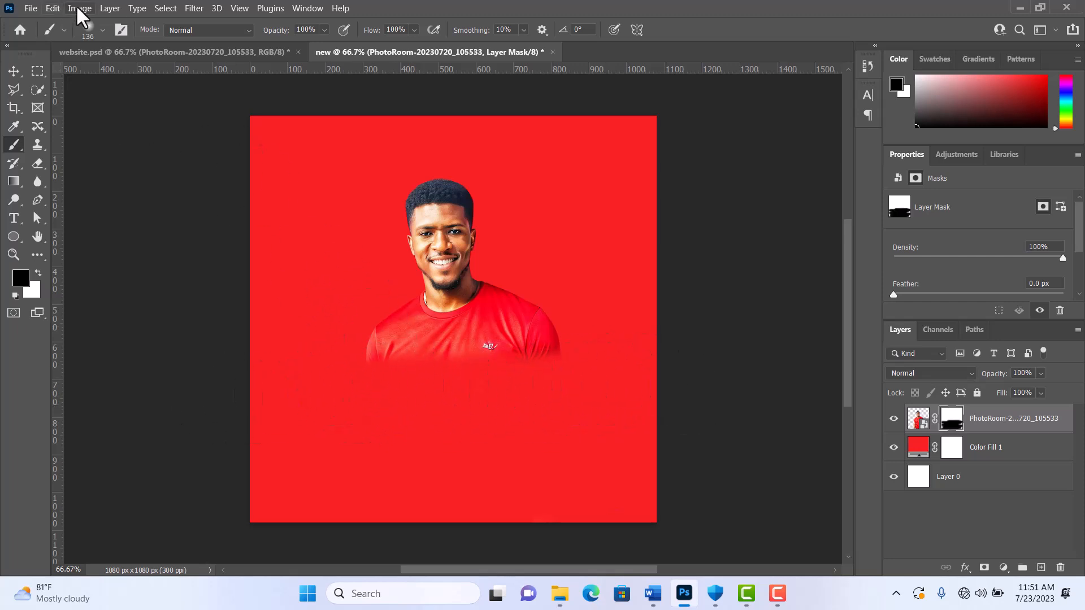
Step: Try a mask stroke across the man's neck area with the brush hardness at 100%, and undo the stroke
left_click(103, 30)
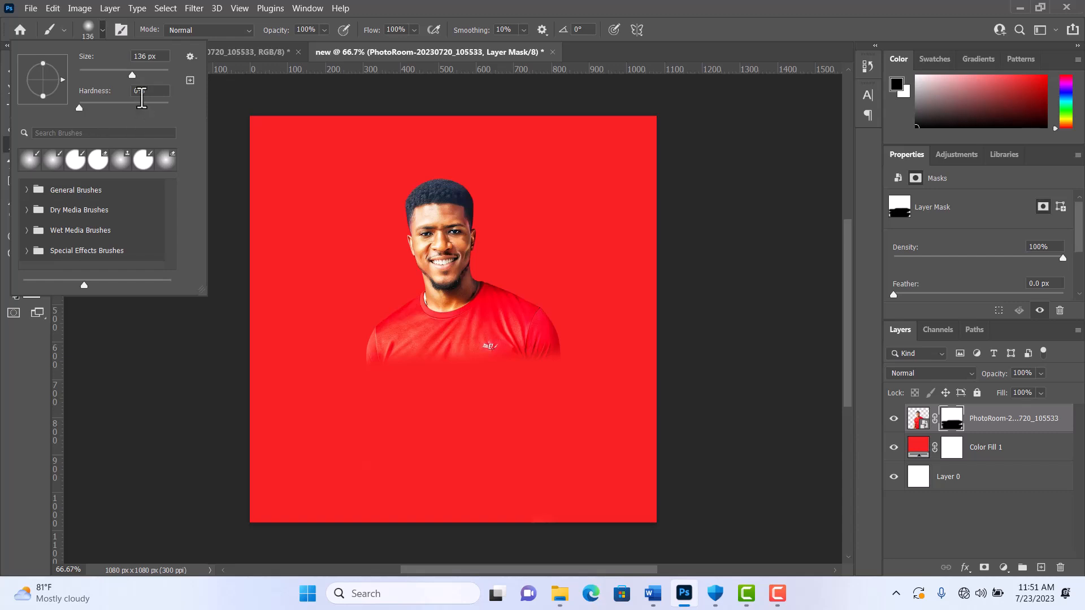
left_click_drag(80, 106, 170, 107)
mouse_move(311, 290)
left_mouse_down()
mouse_move(429, 338)
mouse_move(510, 337)
mouse_move(521, 292)
mouse_move(514, 255)
mouse_move(449, 244)
mouse_move(431, 263)
mouse_move(477, 290)
left_mouse_up()
key("ctrl+z")
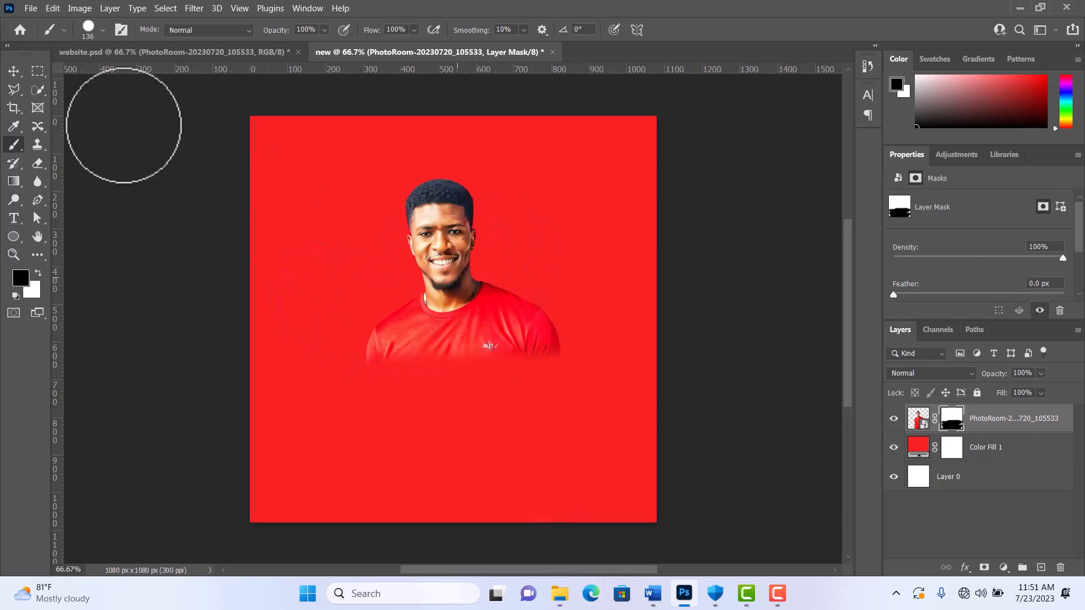
Step: Make the brush soft-edged again and paint black on the mask to fade out the shirt up to the neck
left_click(102, 30)
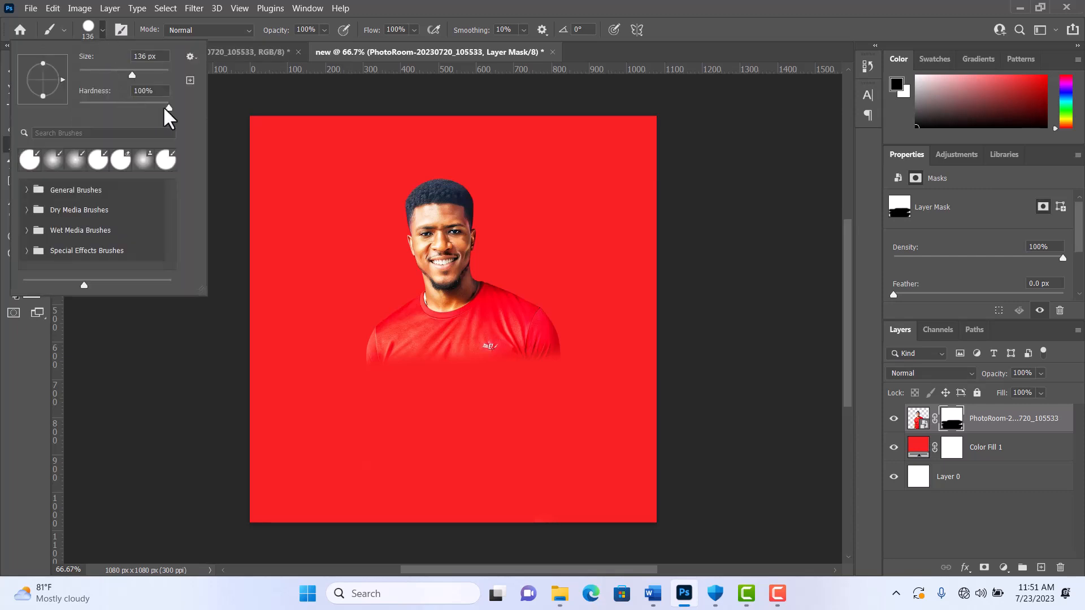
left_click_drag(168, 106, 79, 108)
left_click(577, 4)
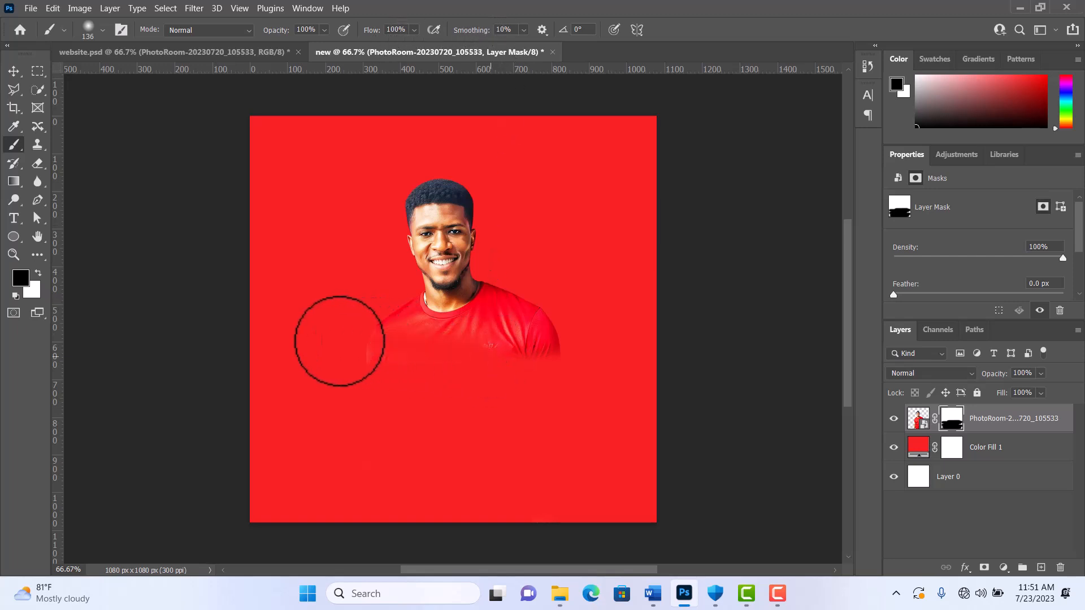
left_click_drag(339, 339, 622, 344)
mouse_move(402, 344)
left_mouse_down()
mouse_move(554, 322)
mouse_move(624, 328)
mouse_move(408, 345)
mouse_move(343, 336)
mouse_move(606, 316)
mouse_move(302, 323)
mouse_move(510, 317)
mouse_move(596, 291)
mouse_move(551, 405)
mouse_move(386, 405)
left_mouse_up()
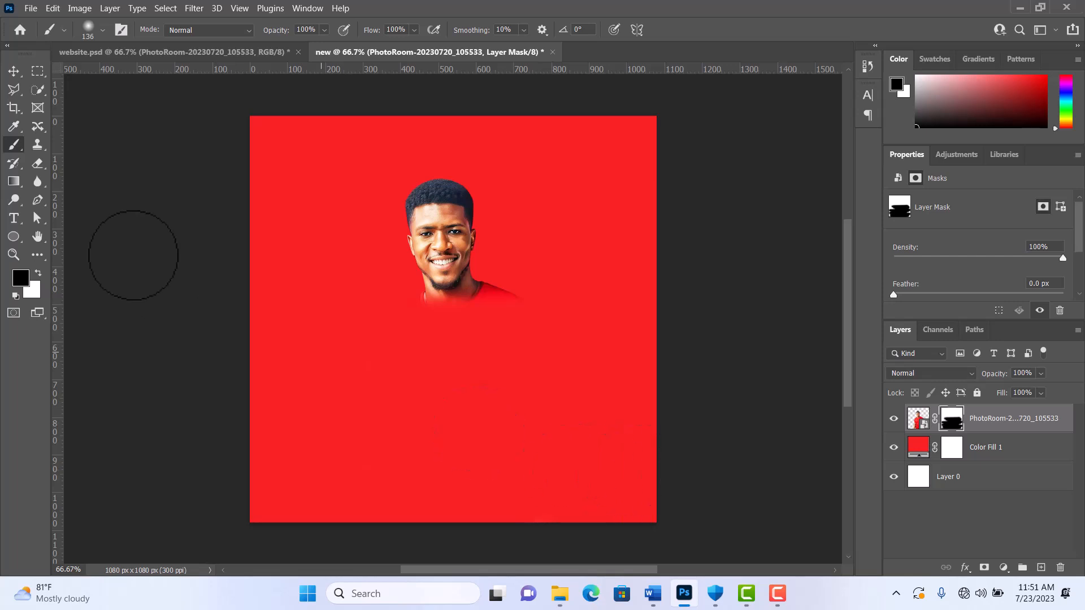
Step: Paint the mask white to bring the man's whole body back, and delete the cutout's layer mask
left_click(39, 276)
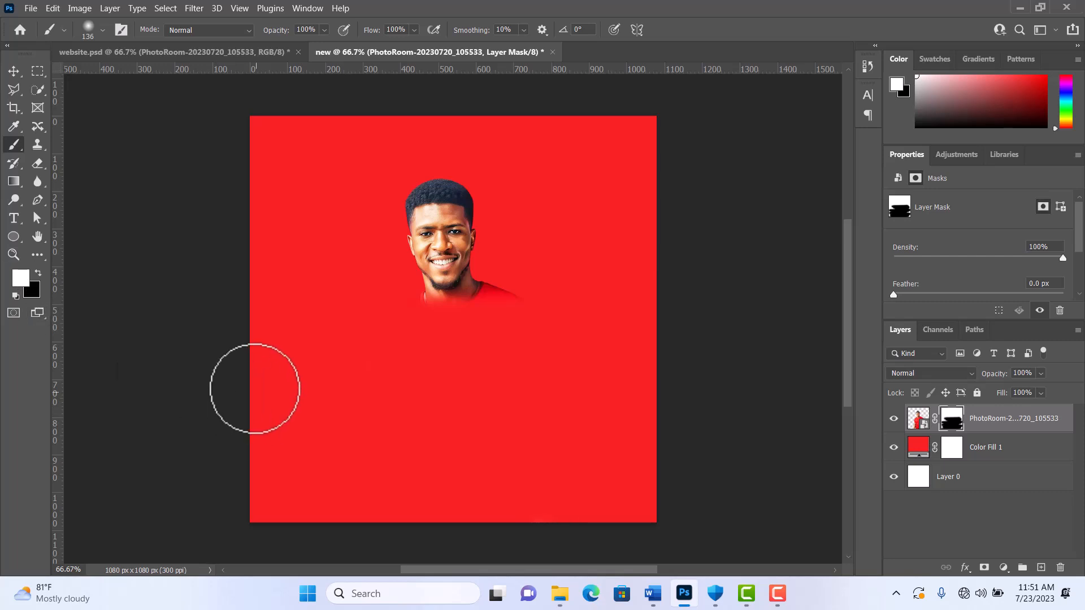
mouse_move(254, 388)
left_mouse_down()
mouse_move(401, 368)
mouse_move(644, 366)
mouse_move(302, 360)
mouse_move(382, 315)
mouse_move(618, 310)
mouse_move(247, 304)
mouse_move(597, 376)
mouse_move(357, 403)
mouse_move(318, 420)
mouse_move(653, 442)
mouse_move(638, 353)
mouse_move(359, 277)
mouse_move(311, 275)
mouse_move(534, 251)
mouse_move(597, 307)
mouse_move(337, 299)
mouse_move(523, 257)
mouse_move(561, 387)
mouse_move(301, 445)
mouse_move(658, 482)
mouse_move(596, 417)
mouse_move(656, 436)
mouse_move(367, 497)
mouse_move(744, 508)
mouse_move(393, 511)
mouse_move(415, 469)
mouse_move(283, 480)
mouse_move(293, 392)
mouse_move(280, 498)
mouse_move(505, 490)
mouse_move(264, 439)
mouse_move(538, 218)
mouse_move(269, 205)
mouse_move(604, 131)
mouse_move(358, 266)
mouse_move(399, 364)
mouse_move(394, 329)
mouse_move(292, 142)
mouse_move(237, 202)
mouse_move(261, 115)
mouse_move(362, 262)
mouse_move(477, 280)
mouse_move(701, 136)
mouse_move(583, 307)
mouse_move(304, 352)
mouse_move(506, 391)
mouse_move(544, 435)
mouse_move(370, 496)
mouse_move(637, 512)
mouse_move(651, 480)
mouse_move(636, 420)
left_mouse_up()
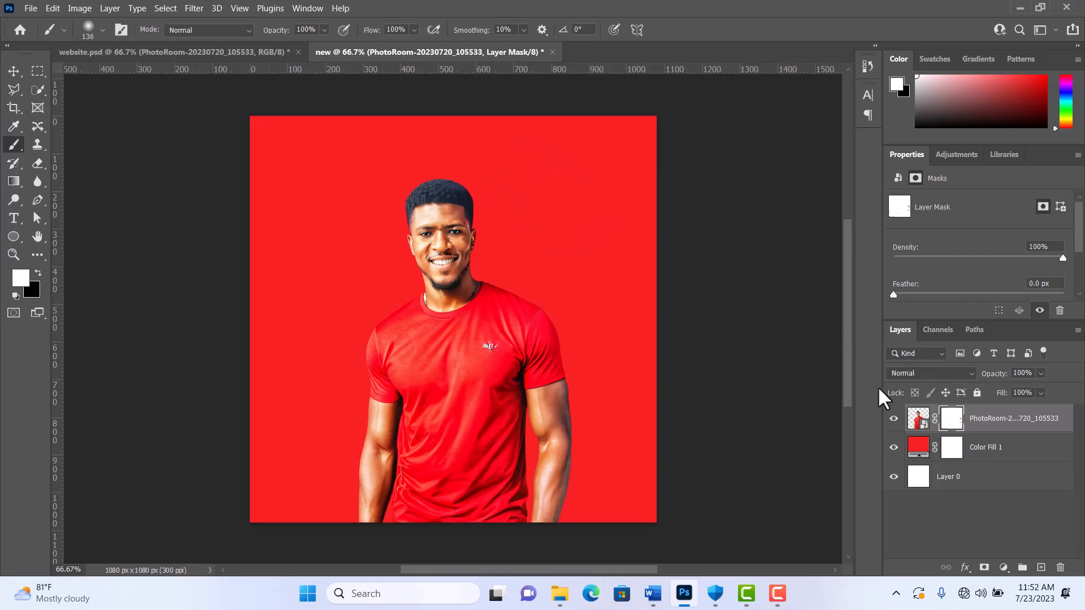
right_click(955, 429)
left_click(977, 445)
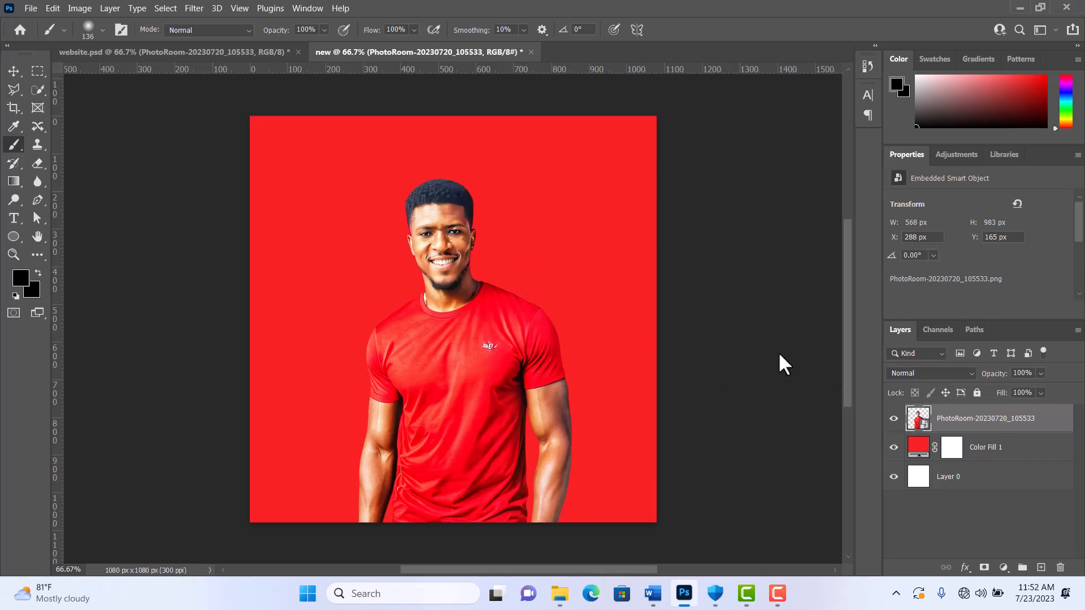
Step: Preview blend modes such as Darken on the man's cutout layer, leaving it on Normal
left_click(961, 373)
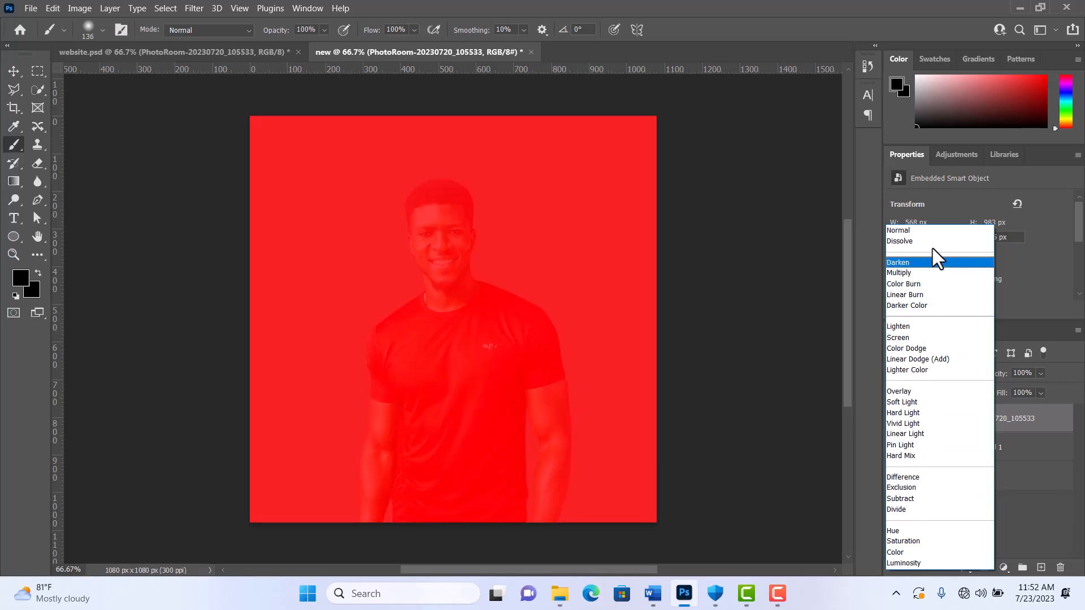
key("Escape")
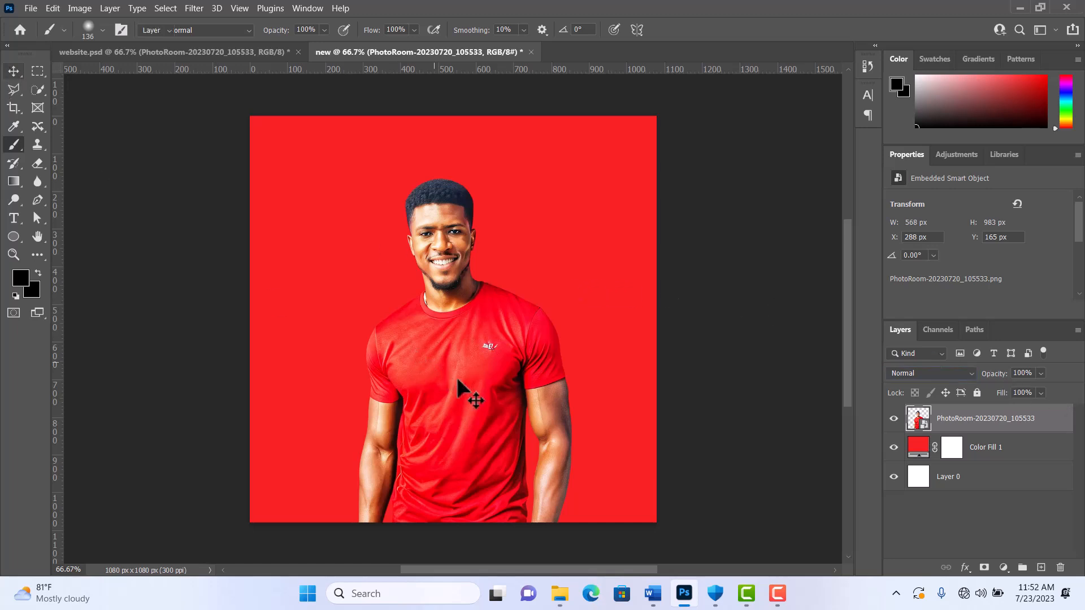
Step: Move the man's cutout up and left of the canvas centre, to about X 213 px and Y 97 px
left_click_drag(456, 378, 588, 351)
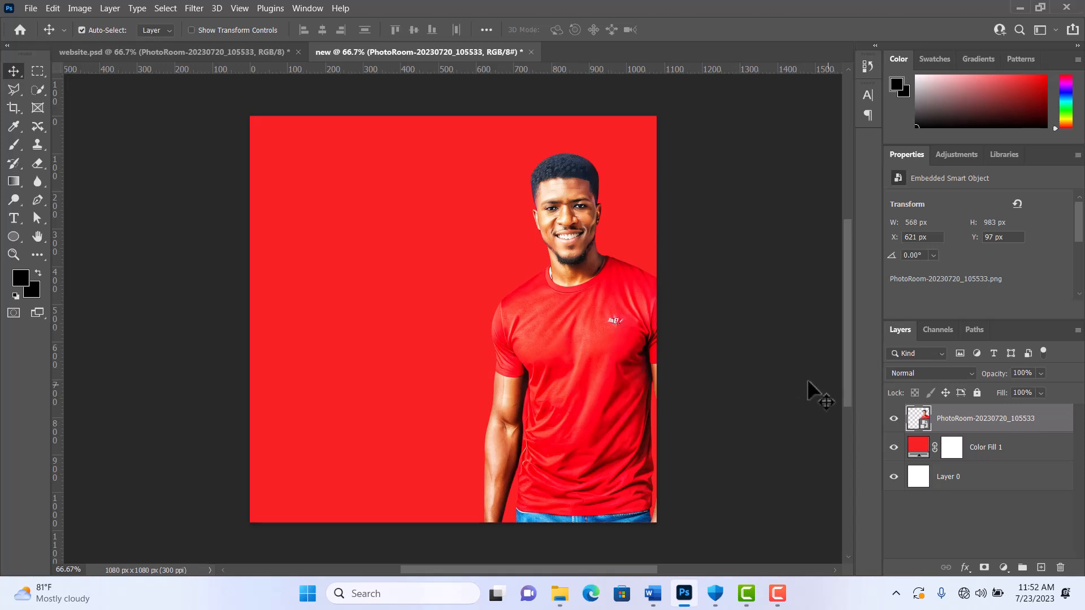
left_click_drag(618, 357, 466, 364)
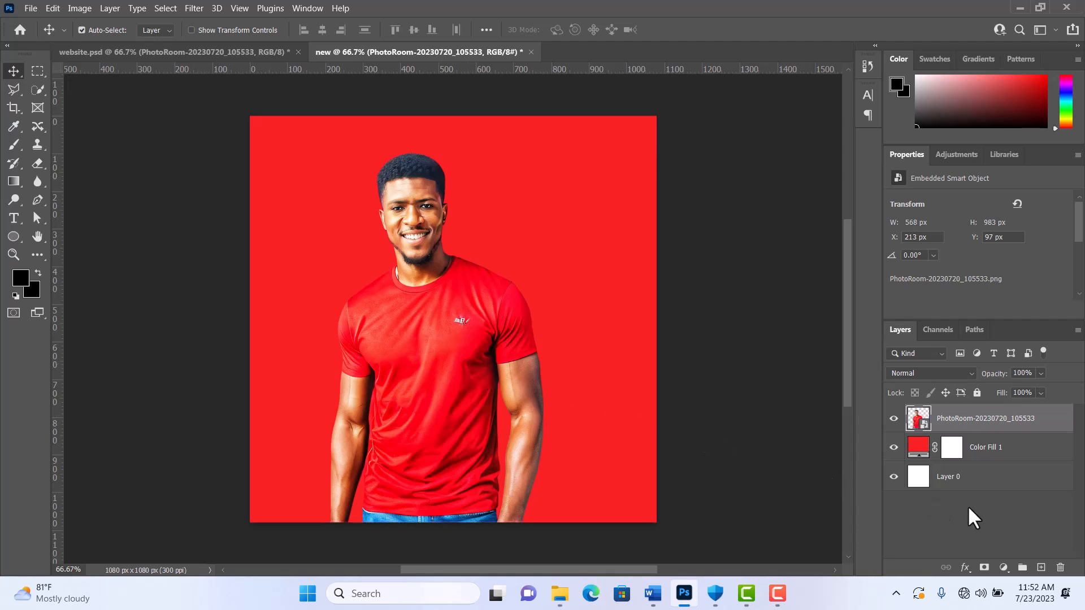
Step: Add a layer mask to the man's cutout and enlarge the soft brush to 291 px
left_click(983, 568)
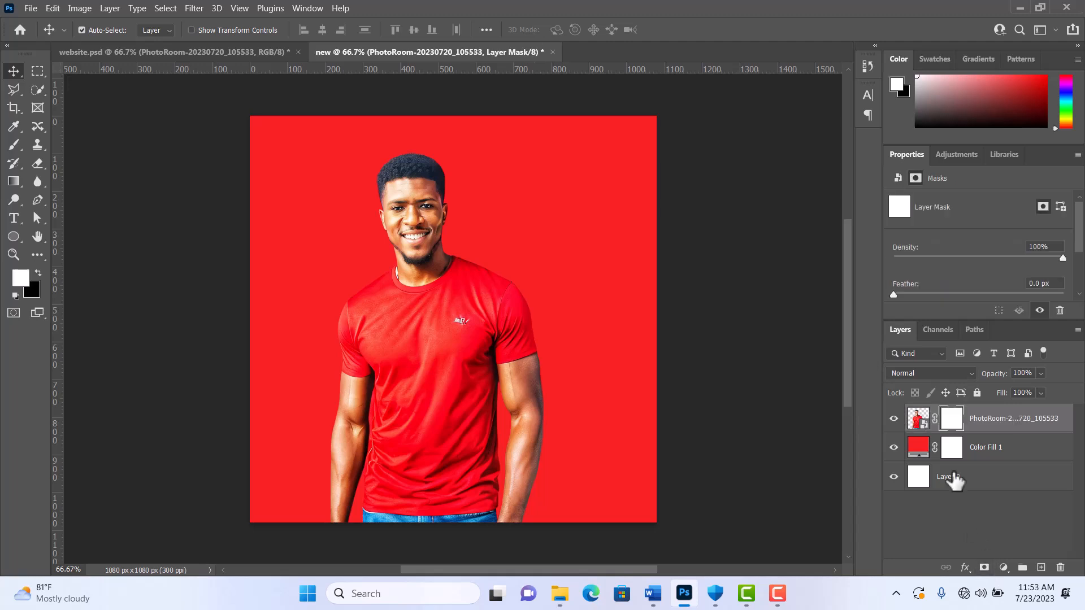
left_click(13, 145)
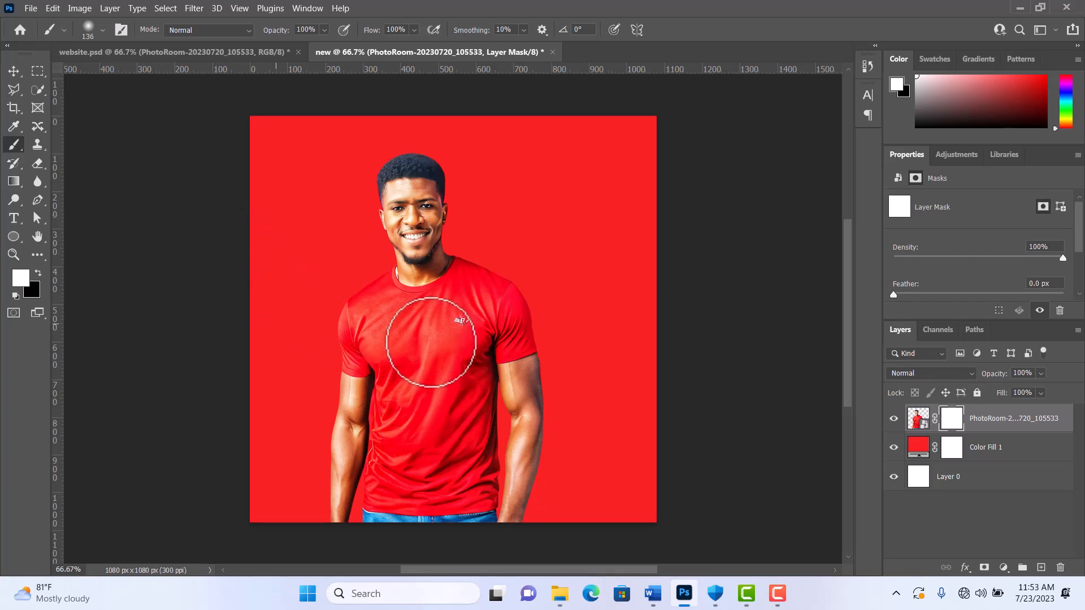
left_click(102, 29)
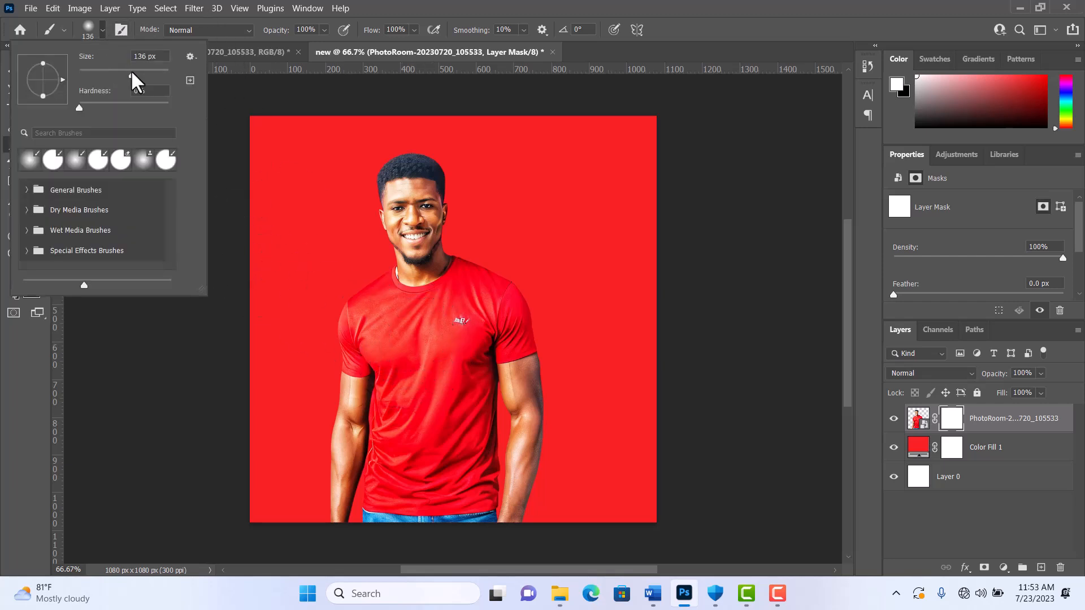
left_click_drag(138, 79, 140, 75)
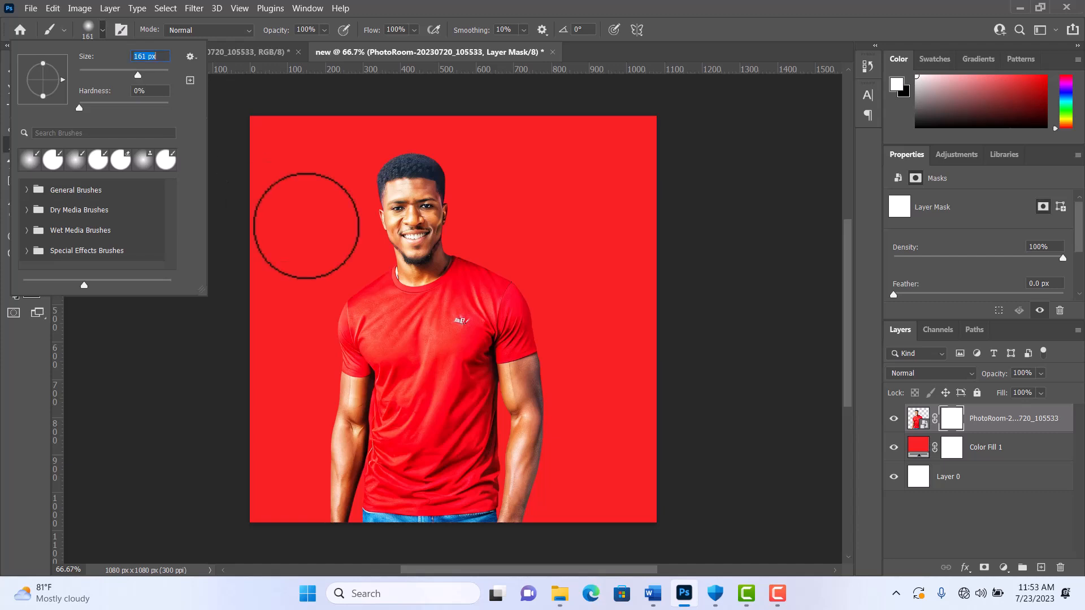
left_click(481, 19)
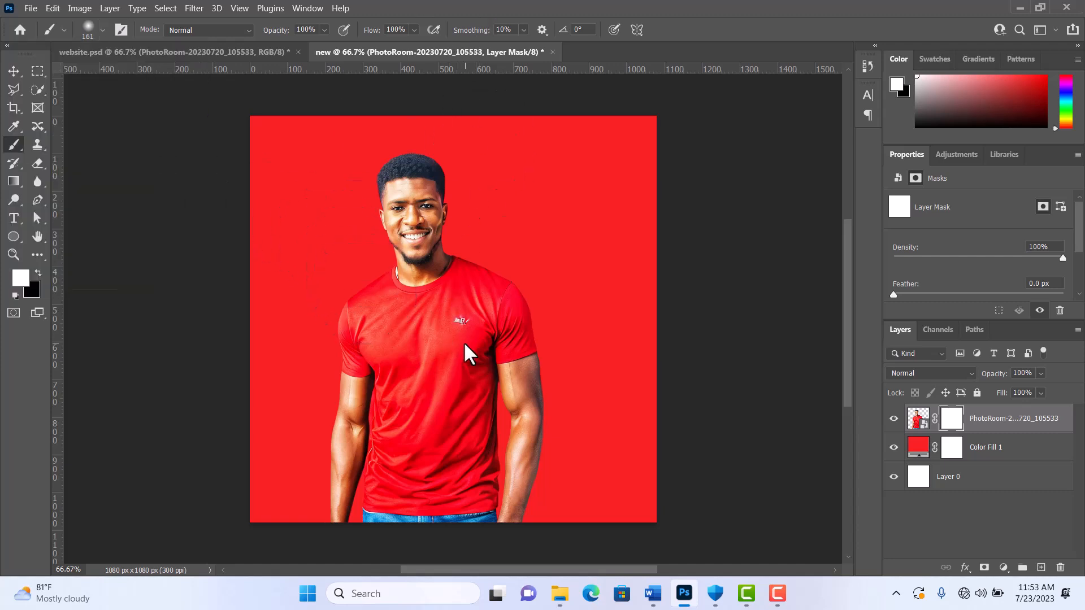
left_click(100, 30)
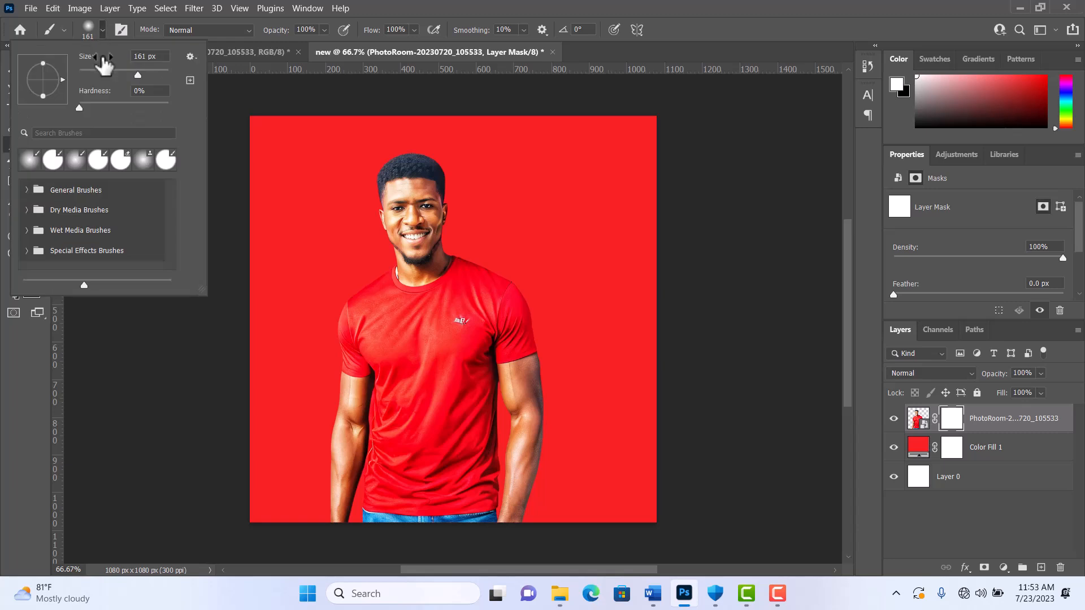
left_click_drag(136, 75, 152, 74)
left_click(474, 362)
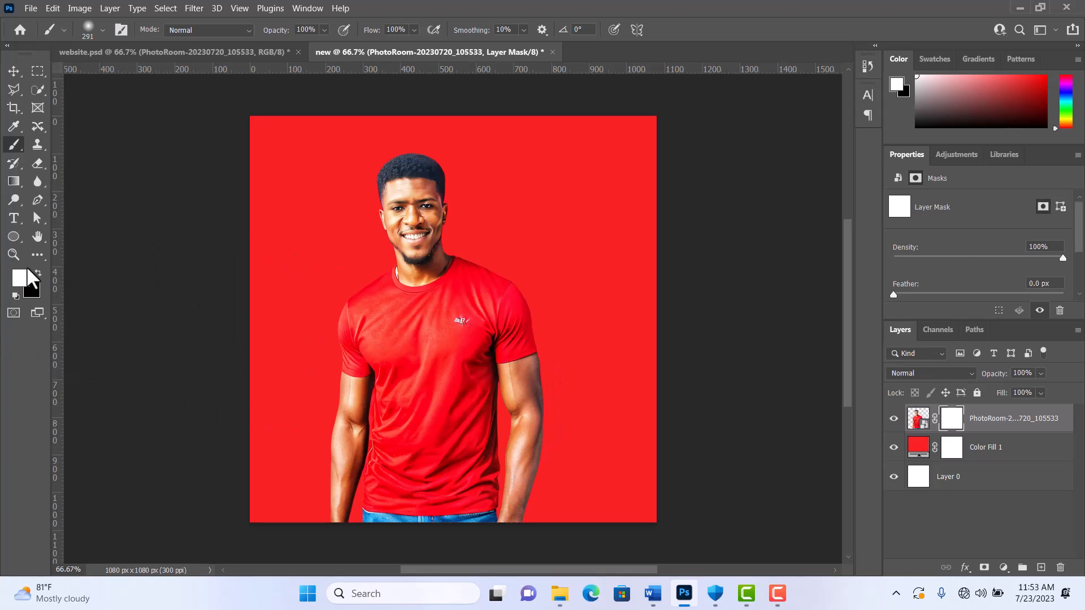
Step: Paint black on the cutout's mask to fade out the man's body up to the shoulders
mouse_move(339, 441)
left_mouse_down()
mouse_move(479, 443)
mouse_move(632, 383)
mouse_move(485, 475)
mouse_move(594, 509)
left_mouse_up()
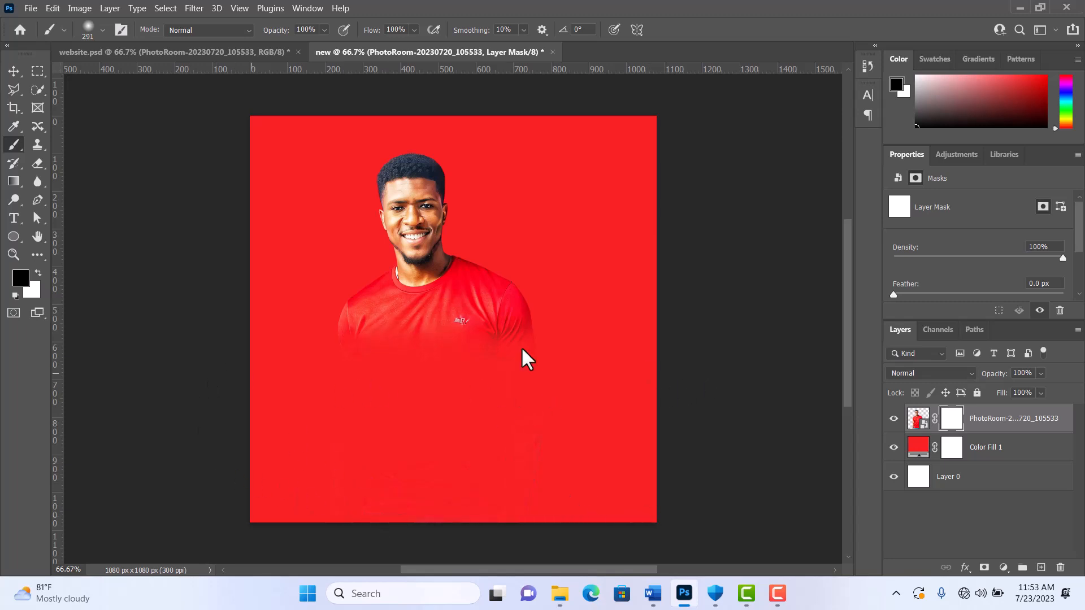
mouse_move(346, 350)
left_mouse_down()
mouse_move(656, 428)
mouse_move(314, 309)
left_mouse_up()
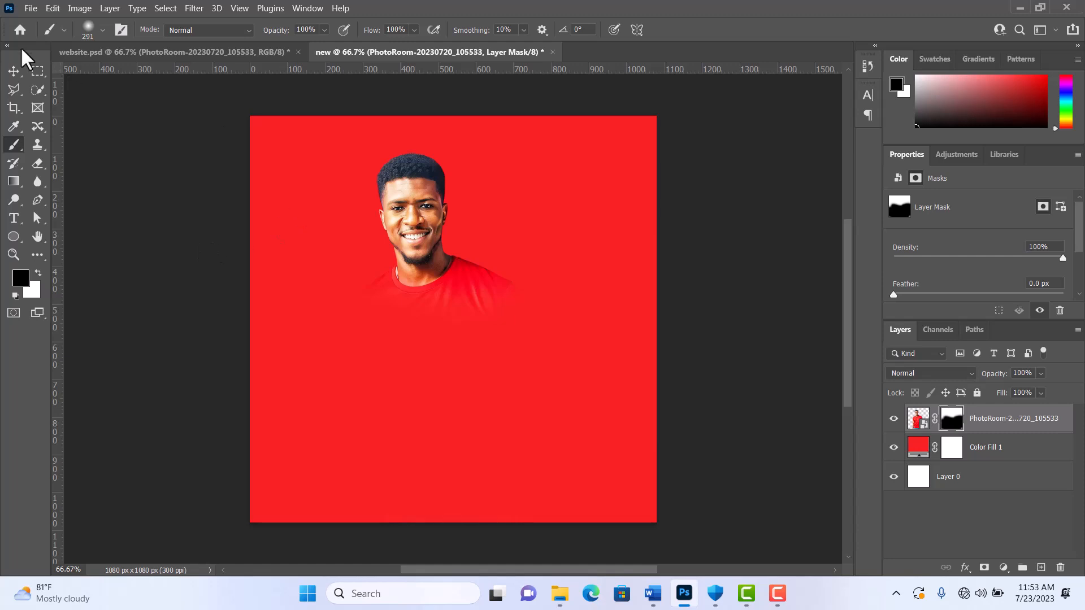
left_click(15, 72)
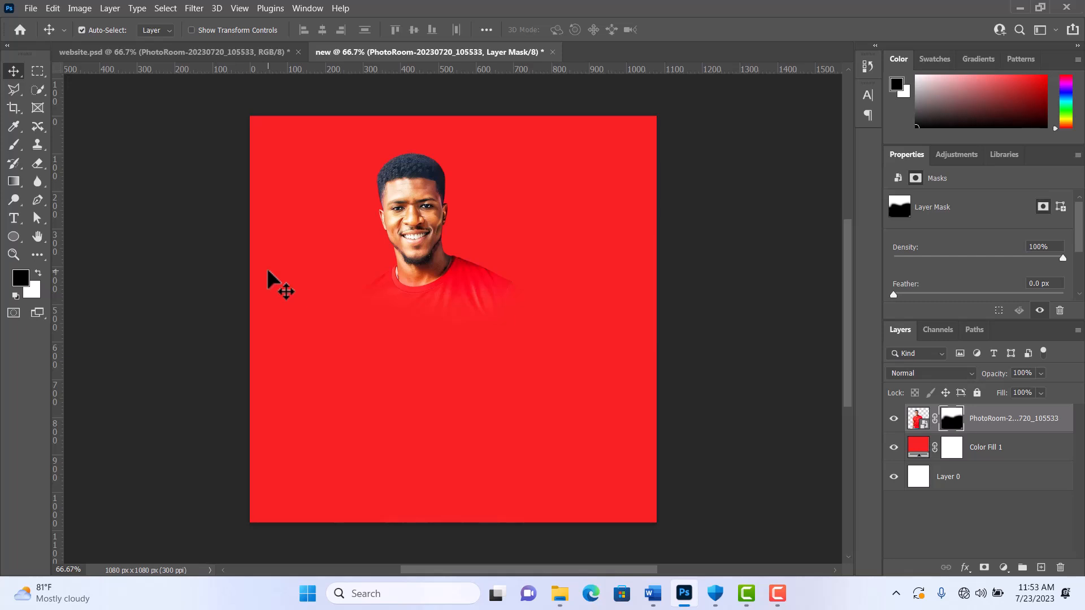
Step: Undo the black strokes on the mask and move the man's cutout down and partly past the canvas's right edge
key("p")
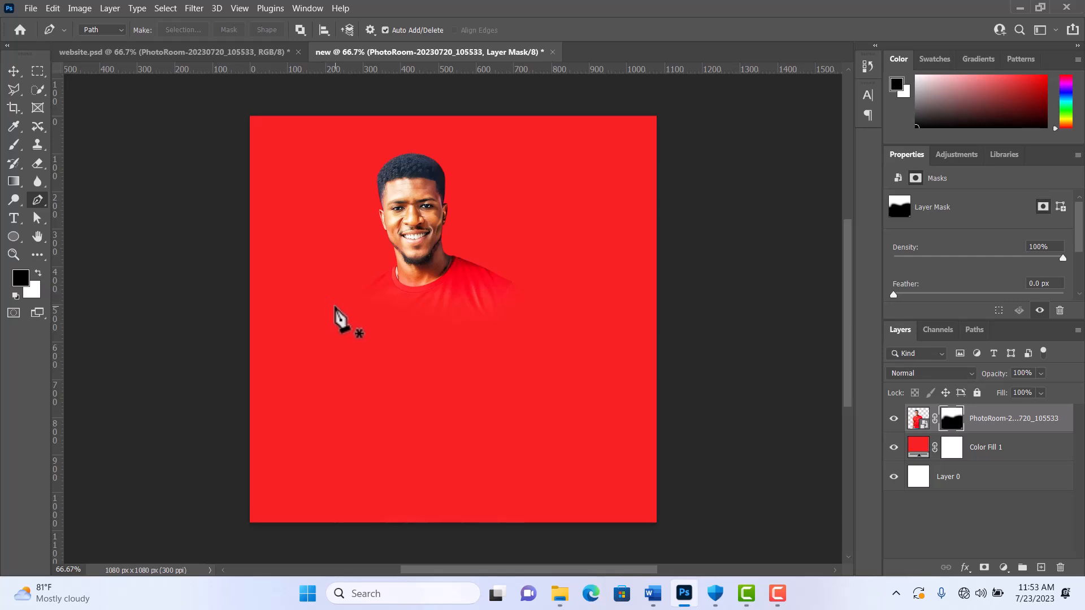
key("ctrl+z")
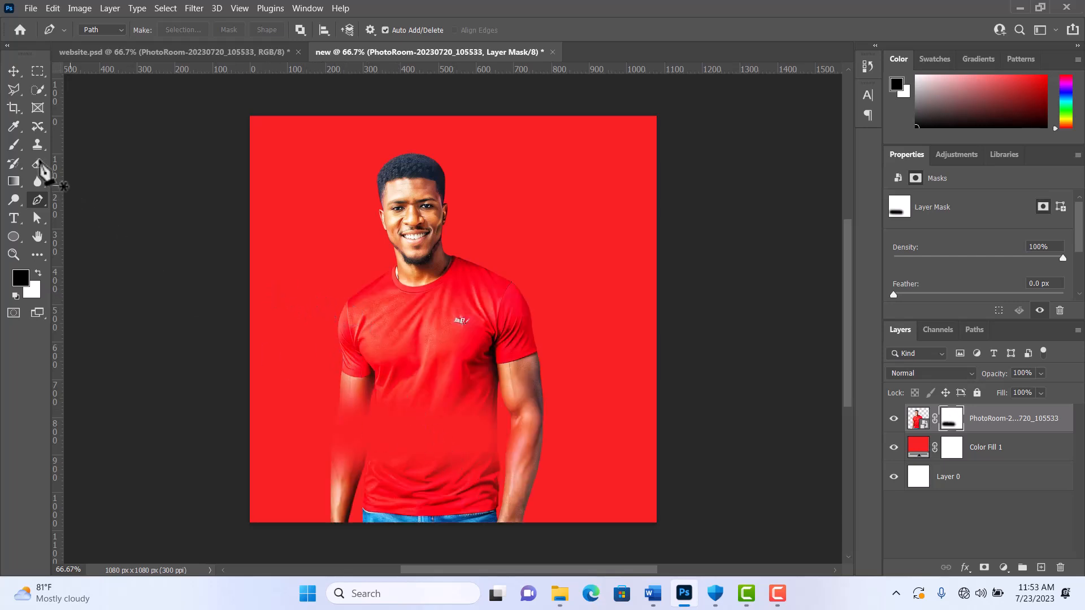
key("ctrl+z")
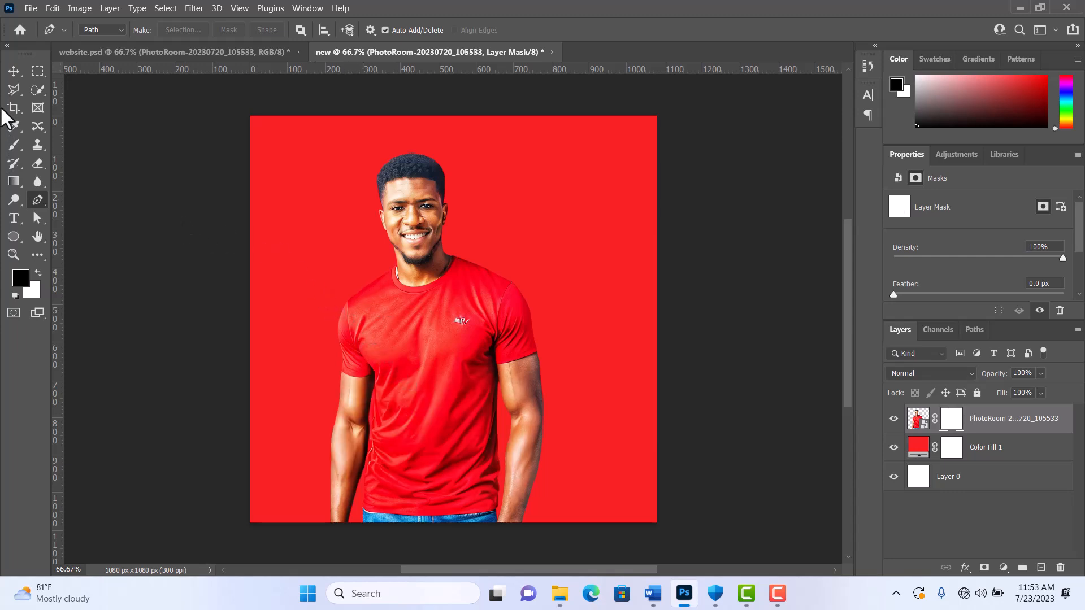
left_click(22, 70)
left_click_drag(525, 394, 603, 390)
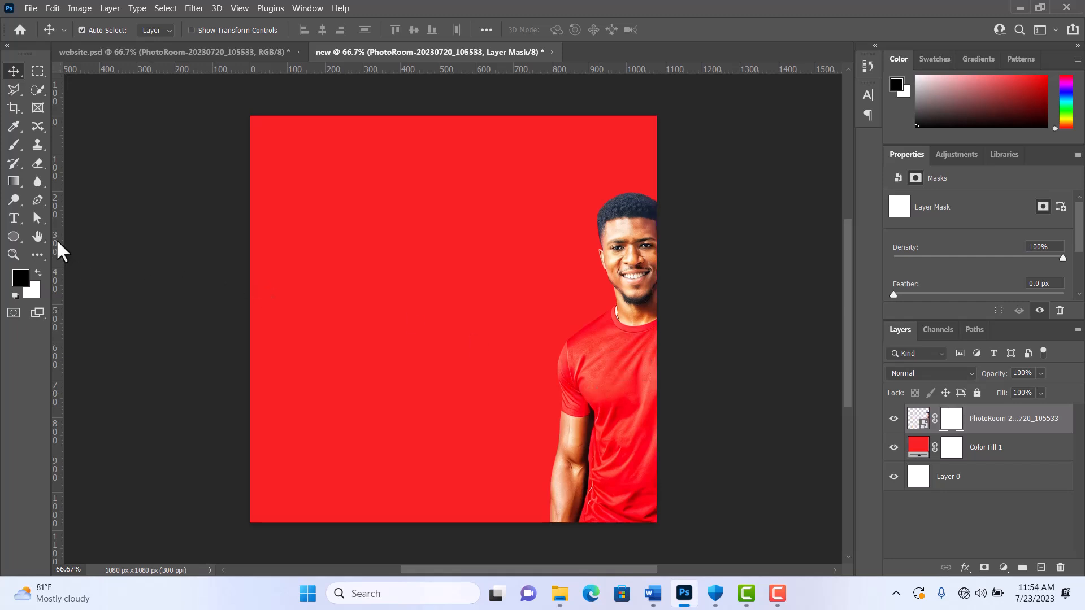
left_click(41, 201)
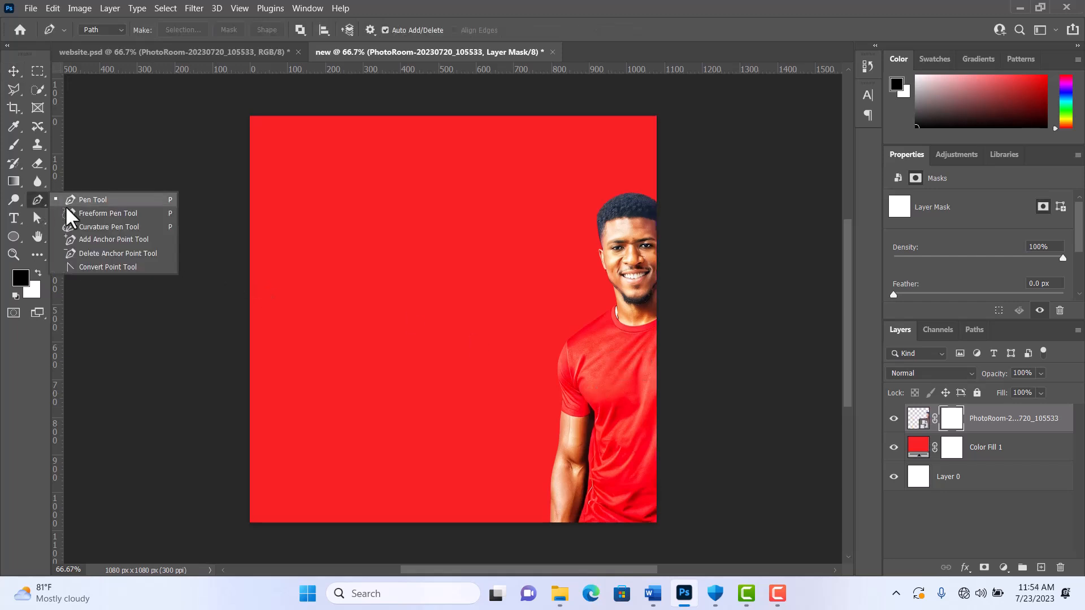
left_click(421, 379)
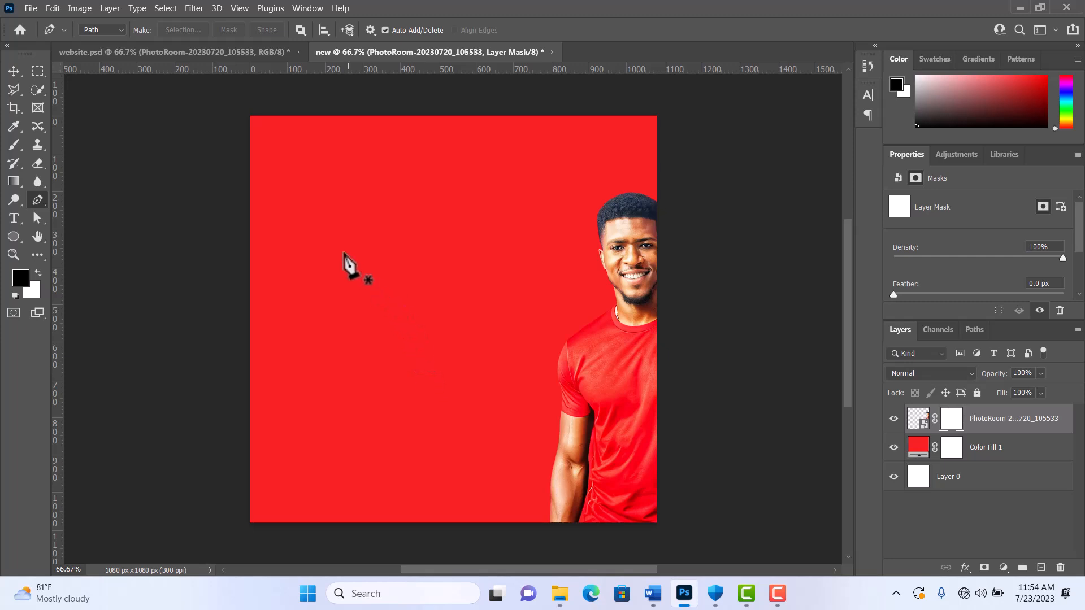
left_click(286, 188)
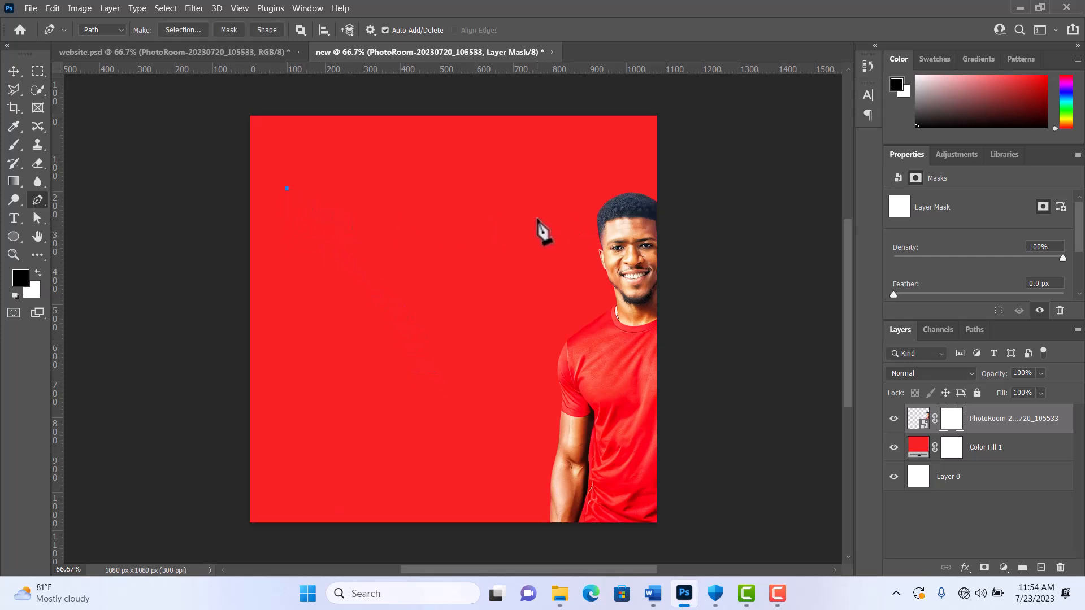
left_click_drag(520, 270, 512, 286)
left_click_drag(414, 274, 395, 318)
key("ctrl+z")
key("ctrl+z")
key("ctrl+z")
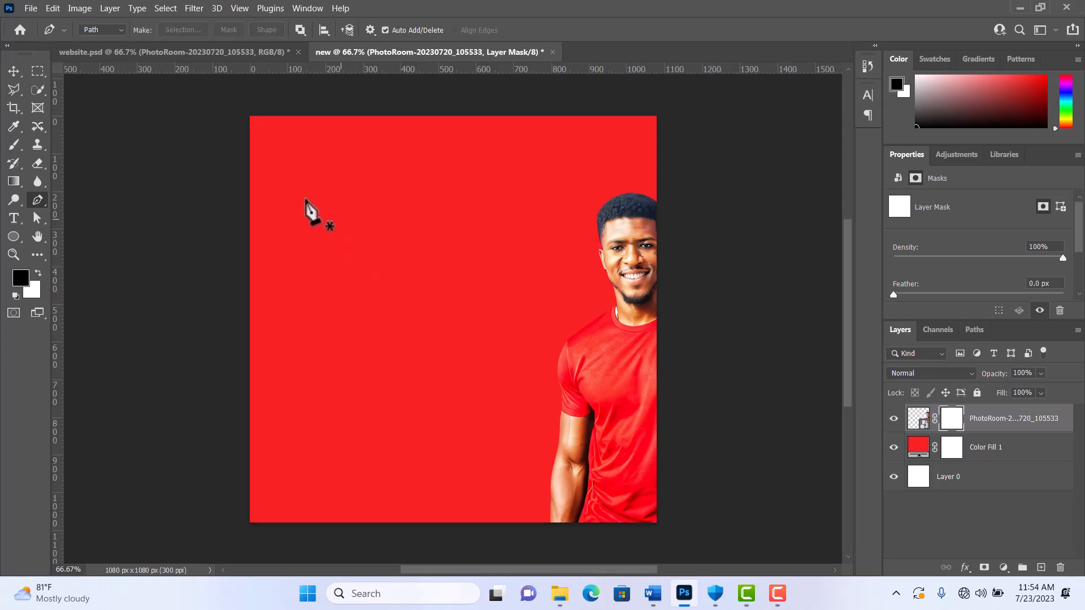
Step: Draw a closed three-point path with the Pen tool in the empty red area beside the man, curved at its right anchor
left_click(295, 182)
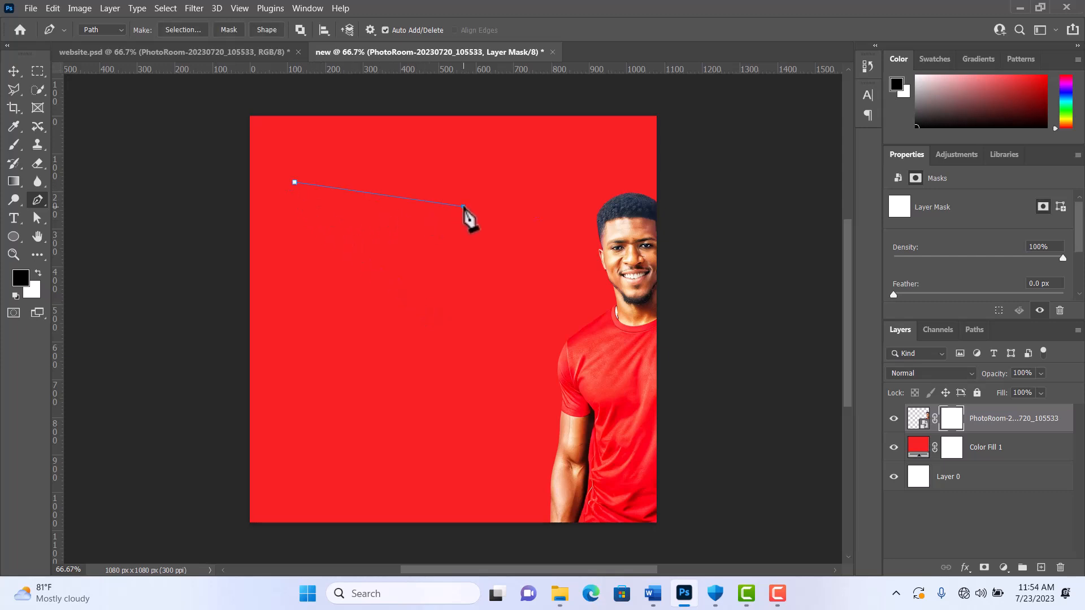
left_click_drag(463, 207, 517, 281)
left_click(347, 359)
left_click(295, 183)
Step: Fill the closed path with a white Solid Color fill layer
left_click(1005, 567)
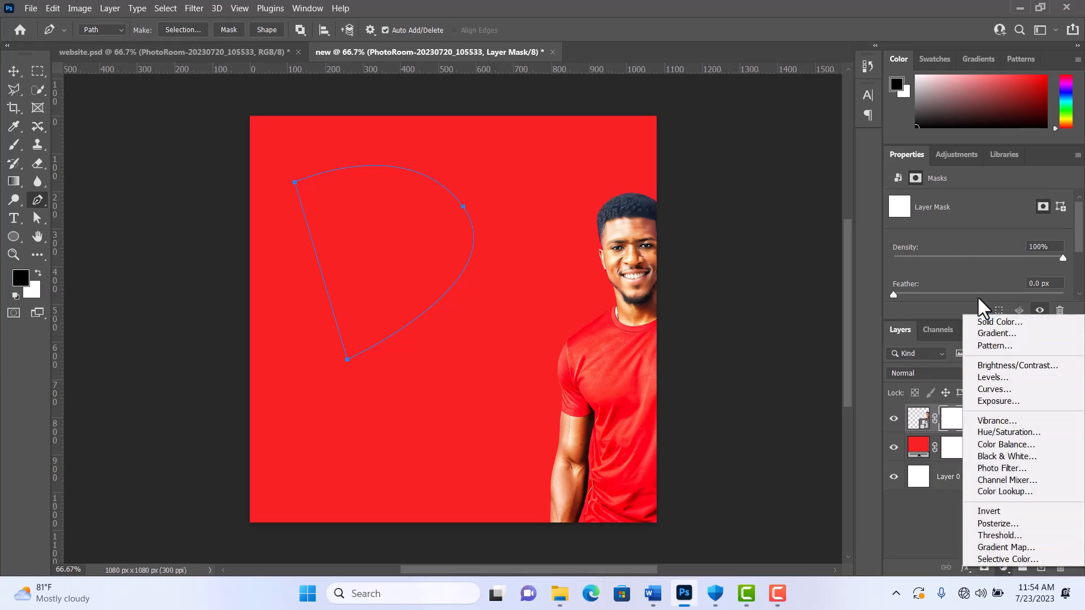
left_click(987, 320)
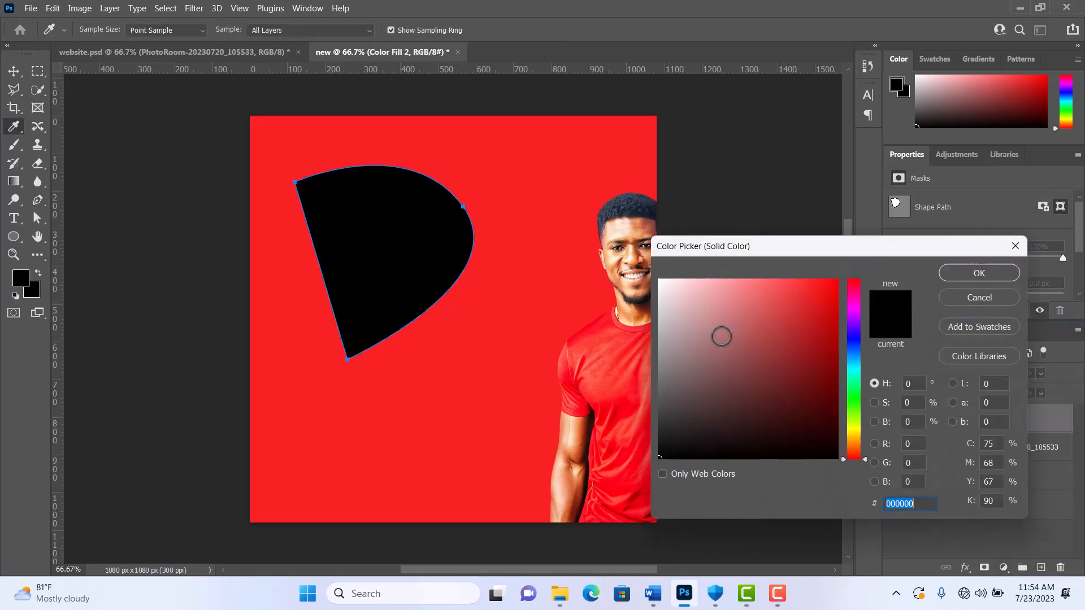
left_click(698, 363)
left_click_drag(696, 343, 658, 280)
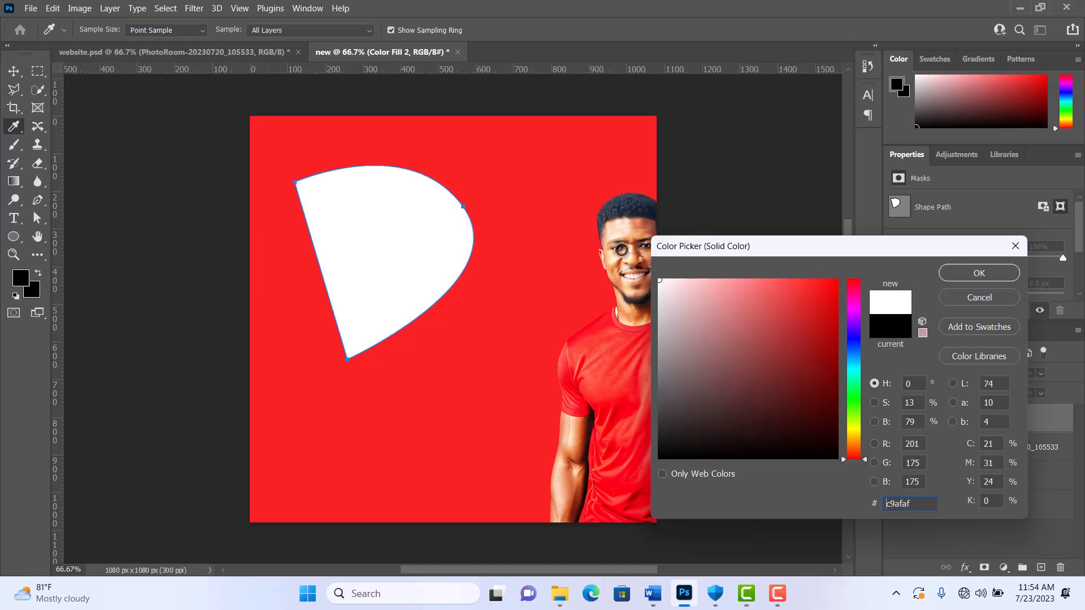
left_click(959, 278)
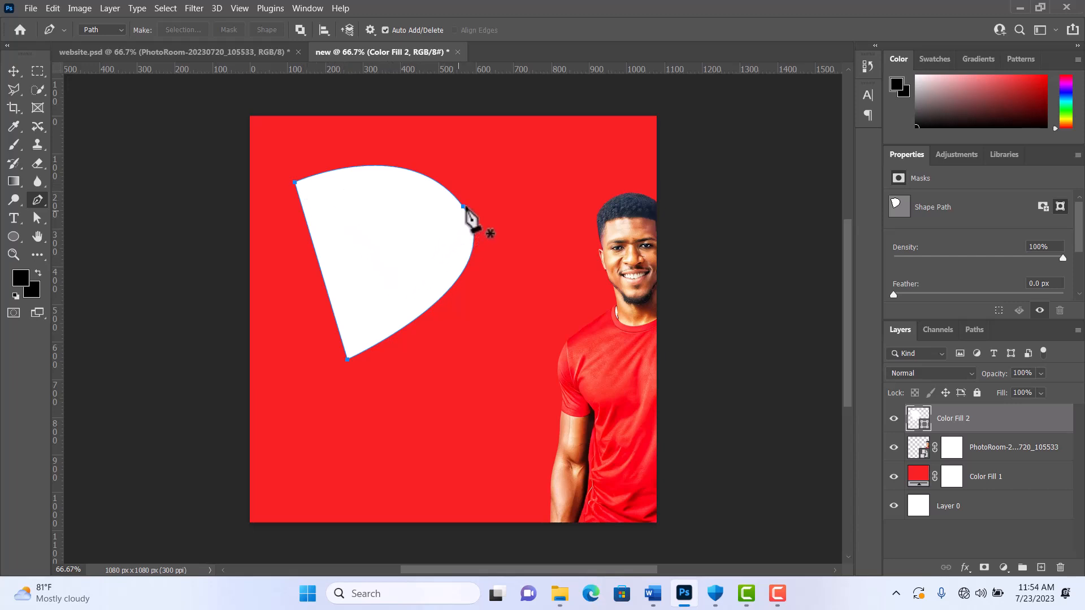
Step: Try to convert the white shape's curved right anchor to a corner point, and undo the change
left_click(464, 207, "alt")
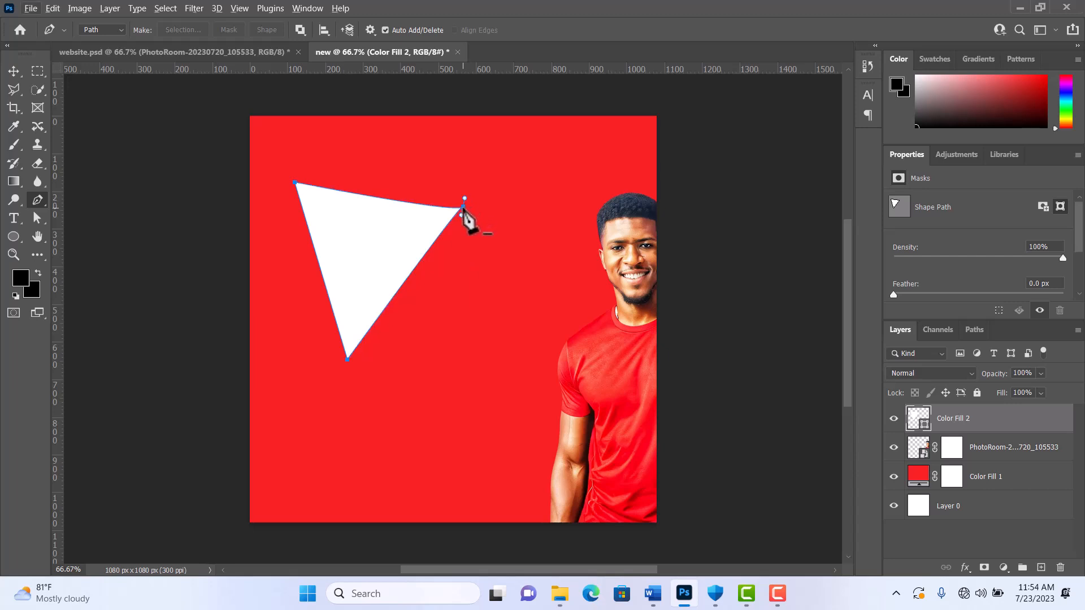
key("ctrl+z")
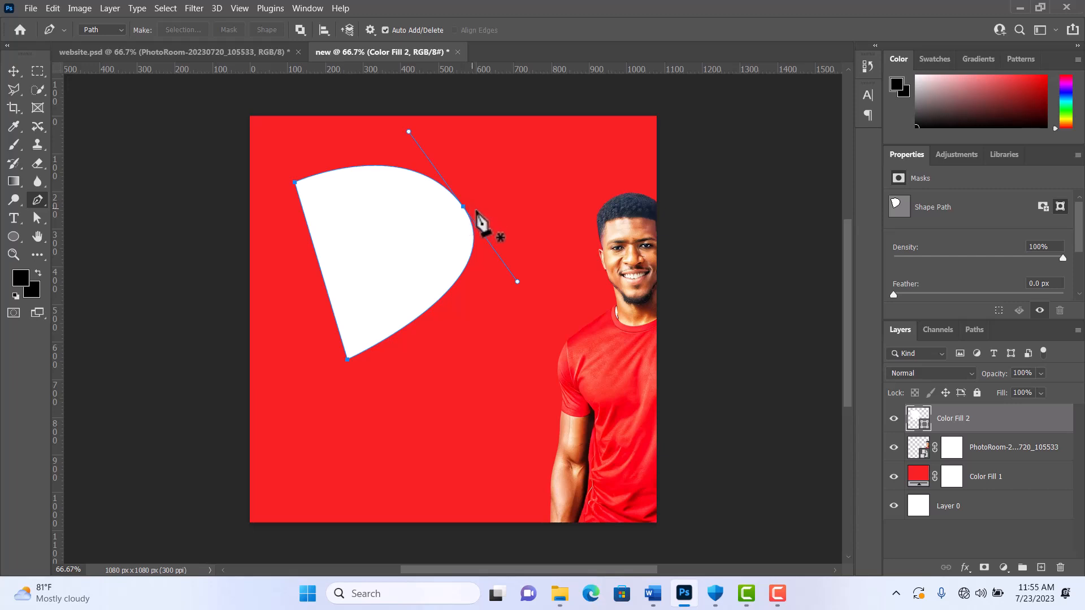
left_click(469, 217)
key("ctrl+z")
Step: Pull the right anchor's two direction handles inward separately to straighten the white shape's top and lower-right edges
left_click_drag(517, 282, 425, 304)
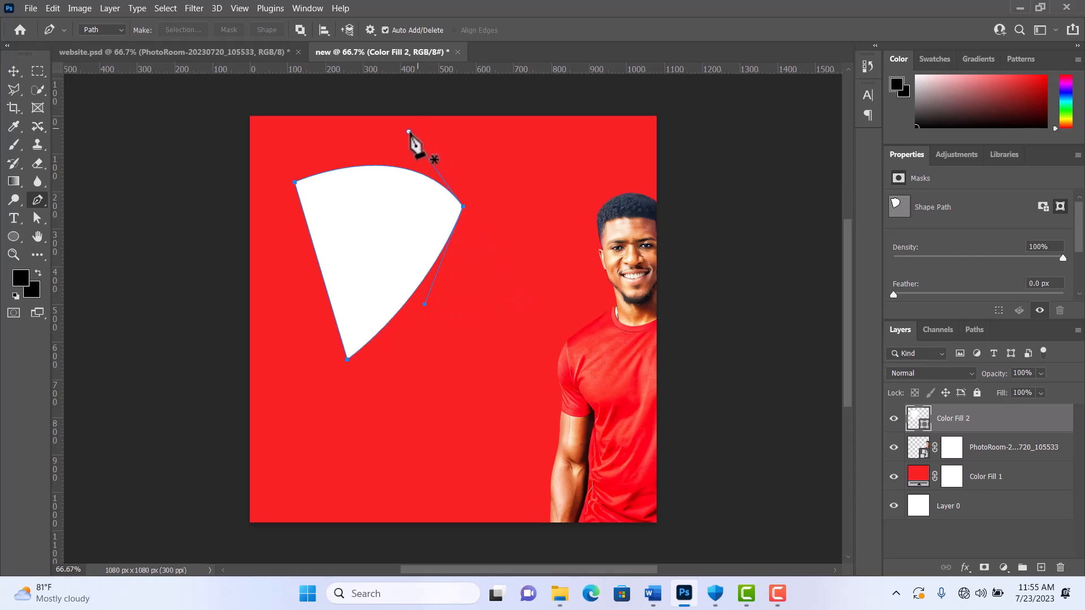
left_click_drag(408, 131, 378, 192)
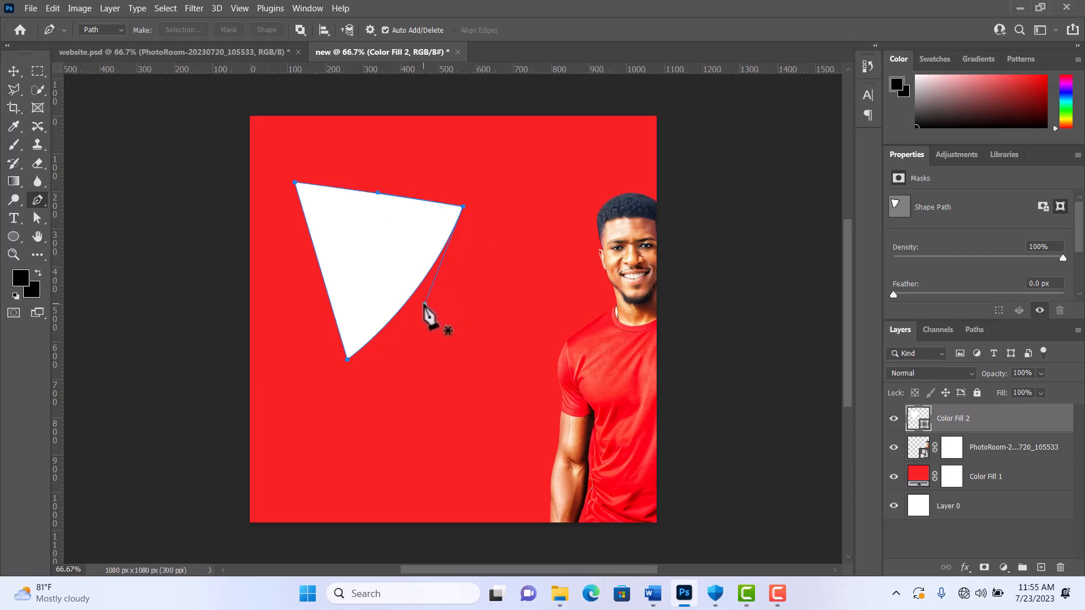
left_click_drag(413, 303, 394, 296)
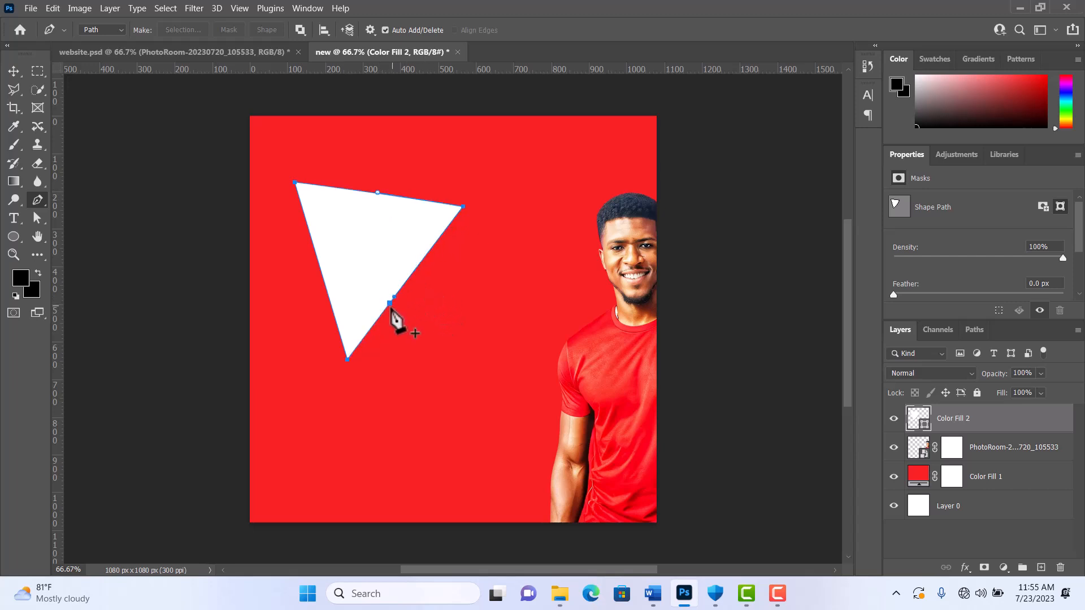
mouse_move(347, 354)
left_mouse_down()
mouse_move(351, 341)
mouse_move(362, 360)
mouse_move(369, 327)
mouse_move(343, 336)
left_mouse_up()
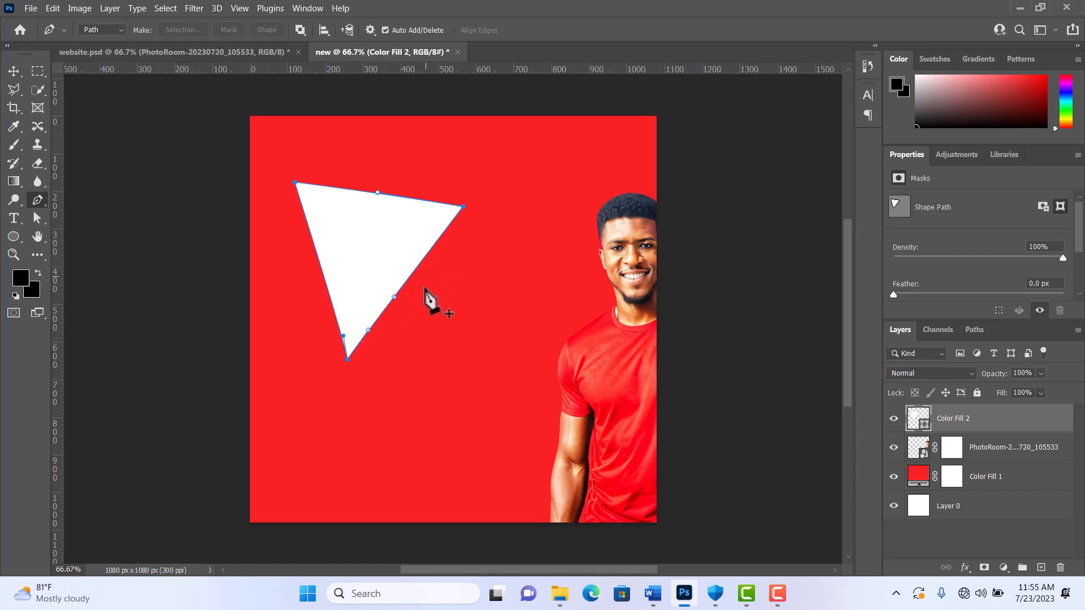
key("ctrl+z")
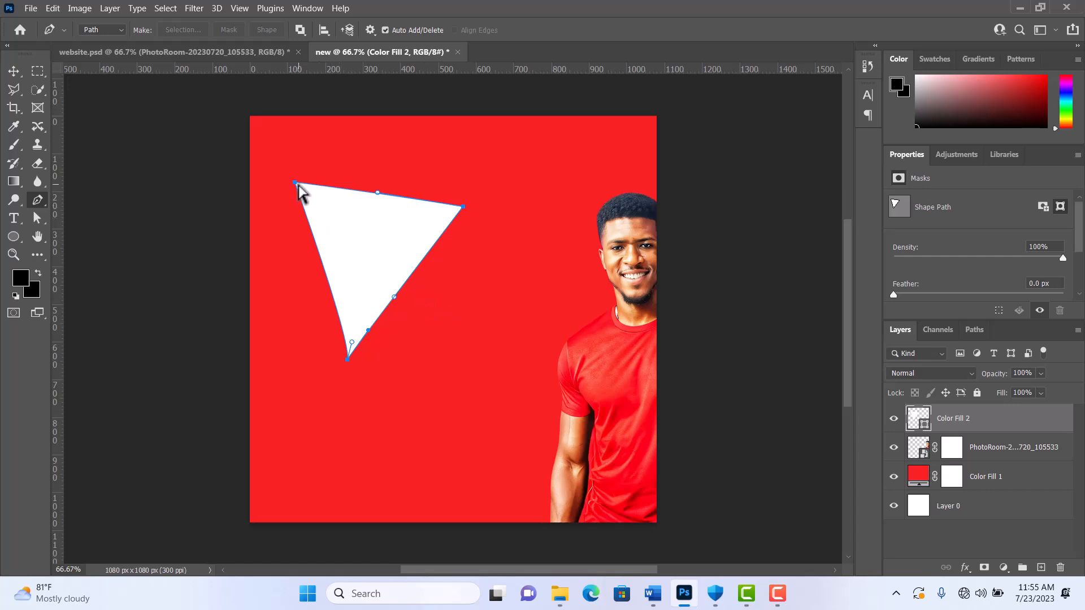
Step: Move the white shape's top-left anchor inward and pull the right anchor's handles outward to bulge the adjoining edges
left_click_drag(292, 182, 324, 174)
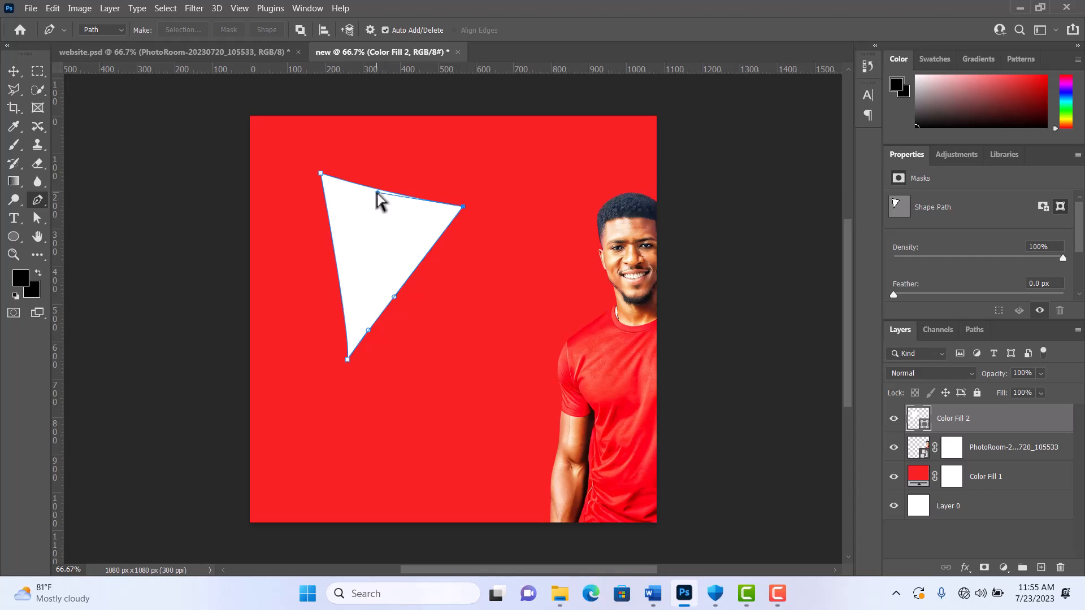
left_click_drag(377, 193, 492, 141)
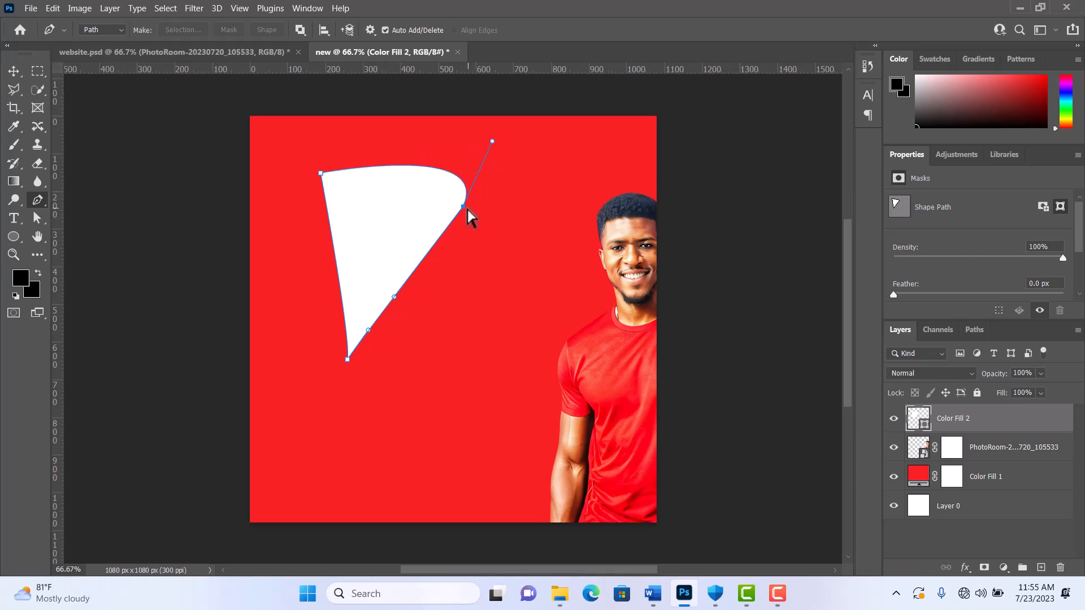
left_click_drag(394, 297, 486, 301)
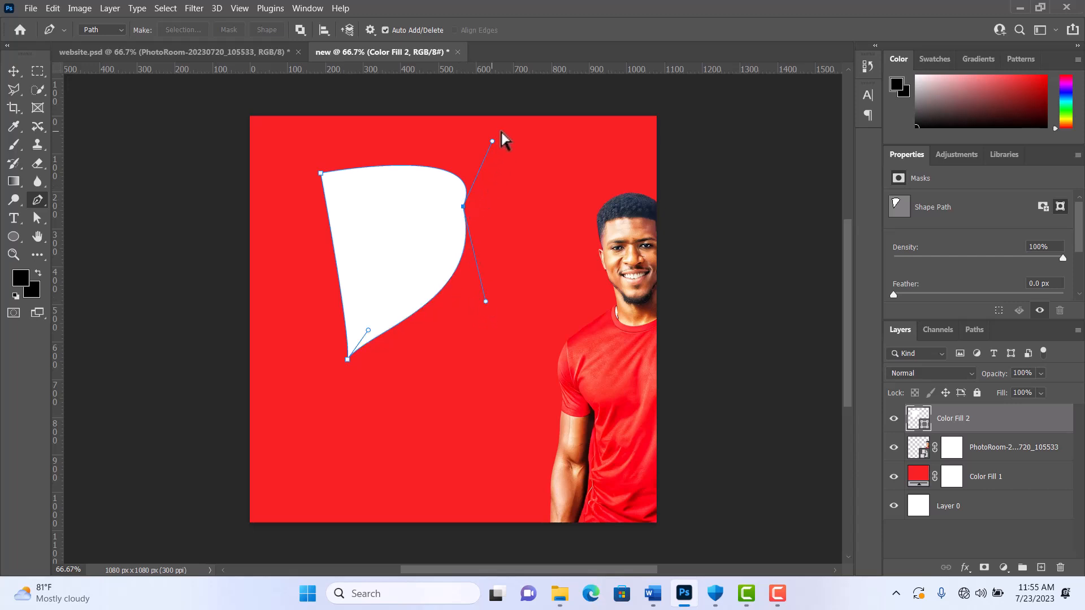
left_click_drag(492, 141, 428, 142)
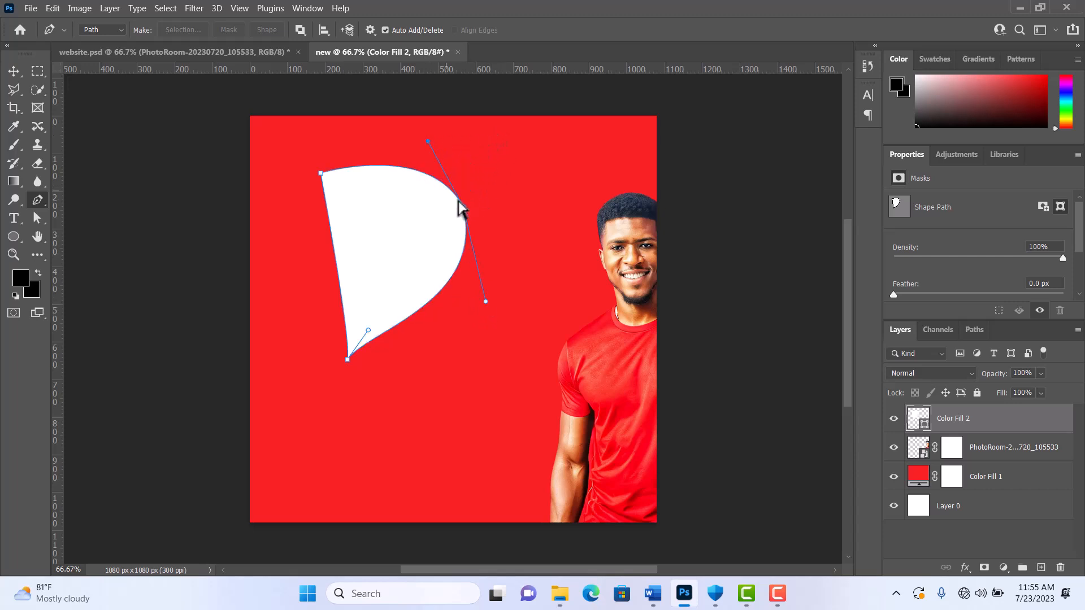
left_click_drag(485, 301, 482, 303)
Step: Adjust the bottom anchor's handles to round the white shape's lower edge, and move its top-left anchor up and outward
left_click_drag(368, 331, 414, 351)
mouse_move(352, 337)
left_mouse_down()
mouse_move(344, 329)
mouse_move(358, 350)
mouse_move(339, 342)
left_mouse_up()
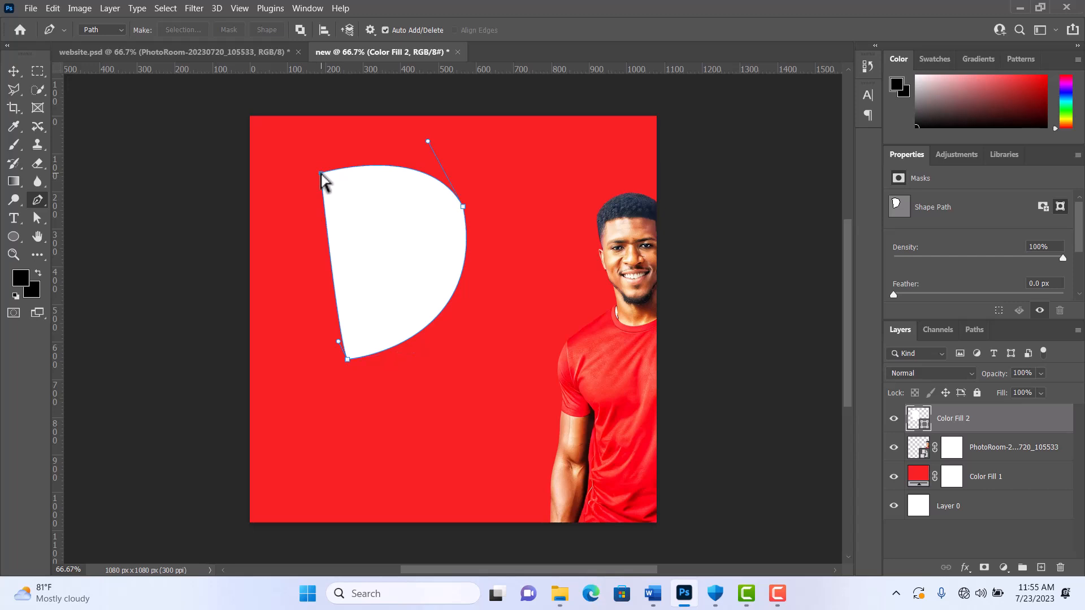
left_click_drag(320, 173, 301, 165)
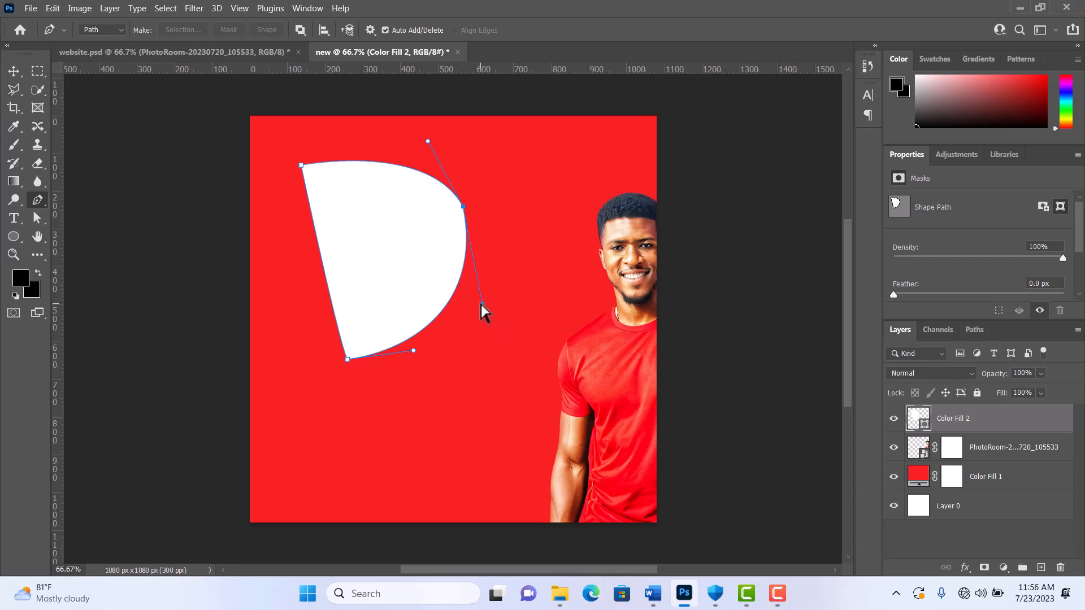
Step: Pull the white shape's right anchor handles outward to bulge both adjoining curves, and nudge that anchor slightly upward
left_click_drag(480, 305, 500, 306)
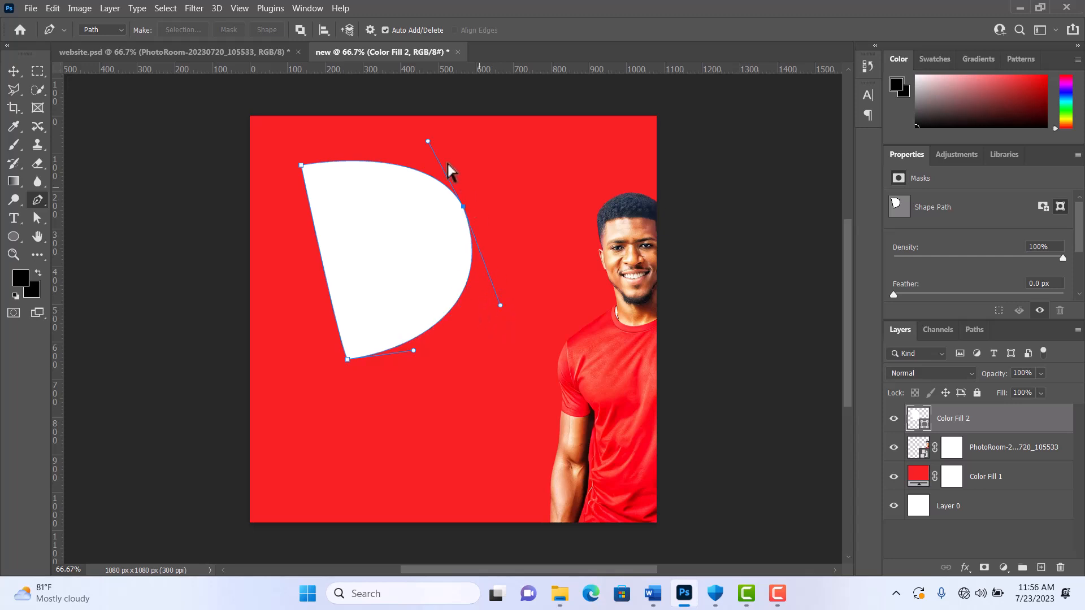
left_click_drag(428, 142, 428, 112)
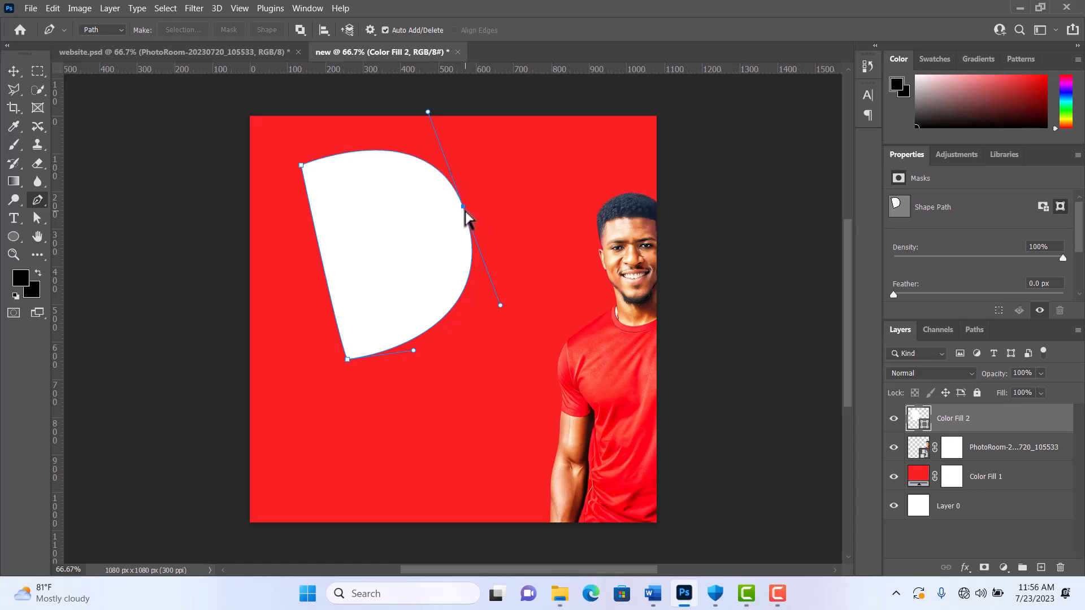
left_click_drag(464, 208, 463, 203)
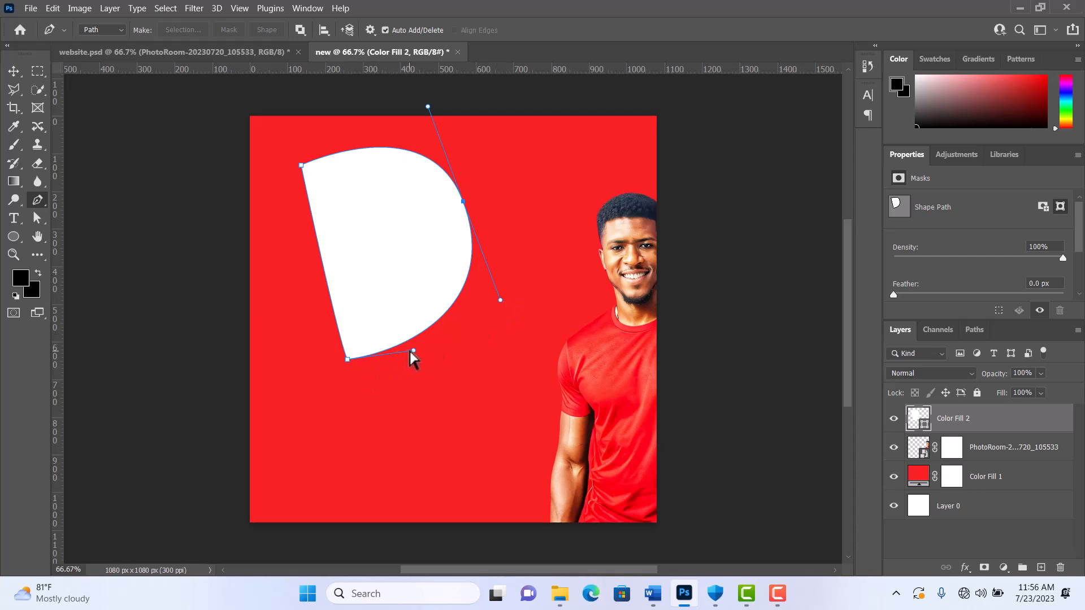
Step: Adjust the bottom anchor's two direction handles to straighten the white shape's left edge and tilt its lower curve slightly upward
left_click_drag(415, 355, 421, 343)
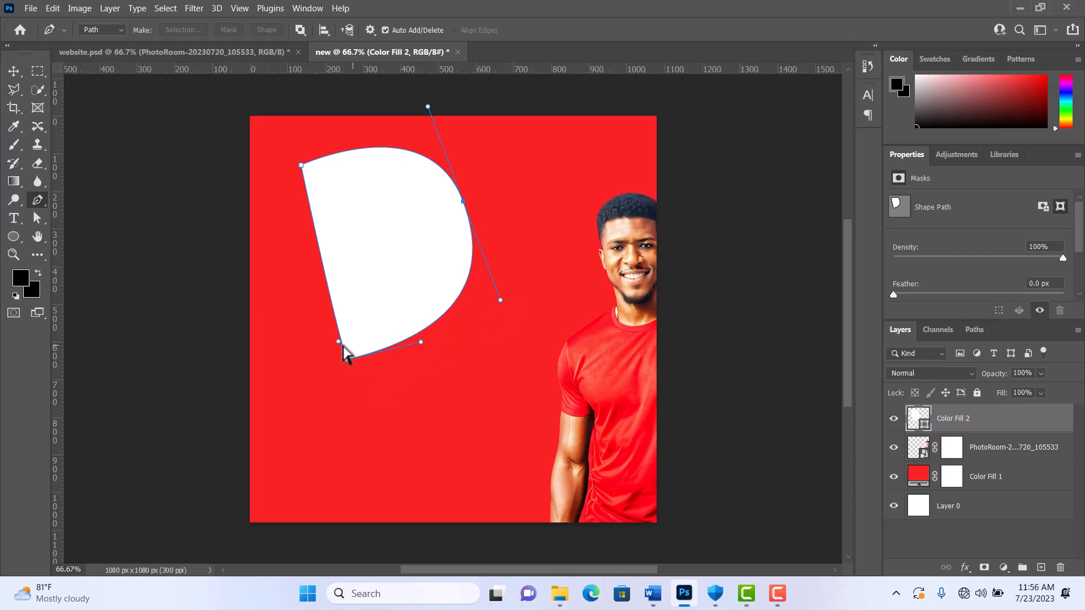
left_click_drag(338, 343, 343, 338)
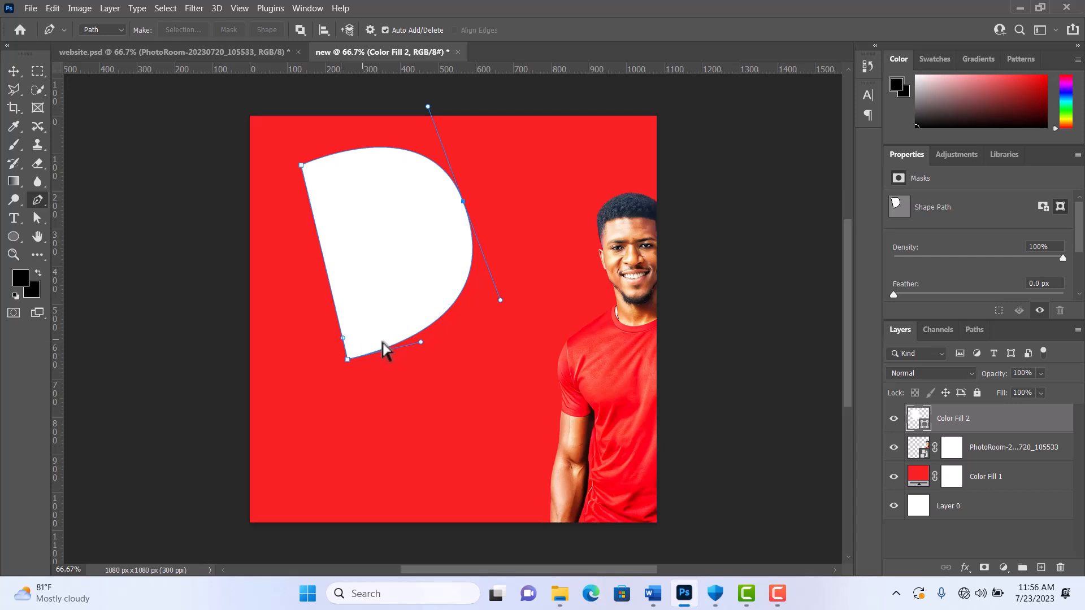
left_click_drag(421, 343, 423, 336)
left_click(778, 594)
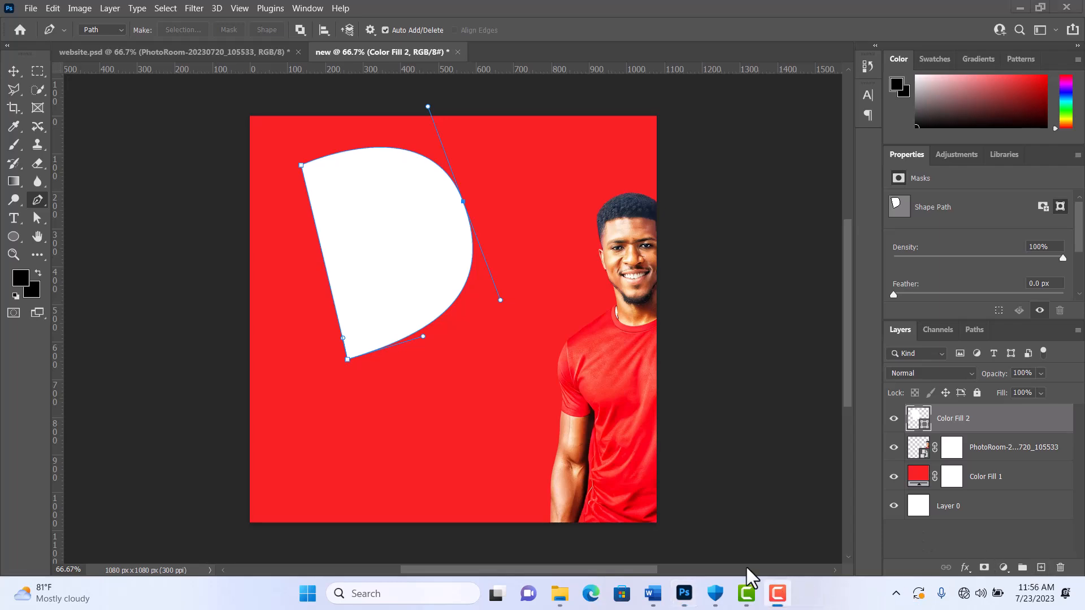